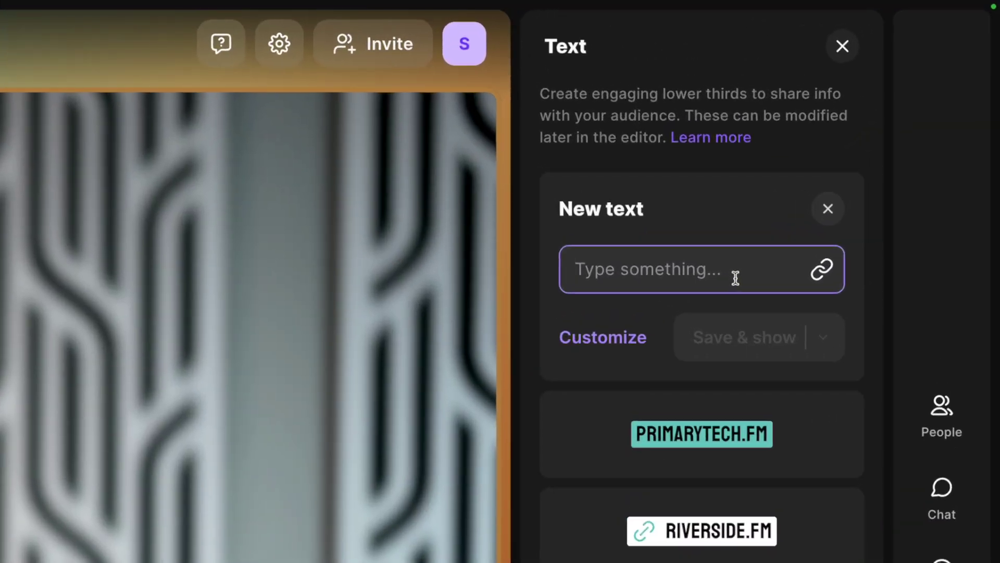
Show the studio's recording overview at Audio & Video 1080p with live stream off.
click(597, 347)
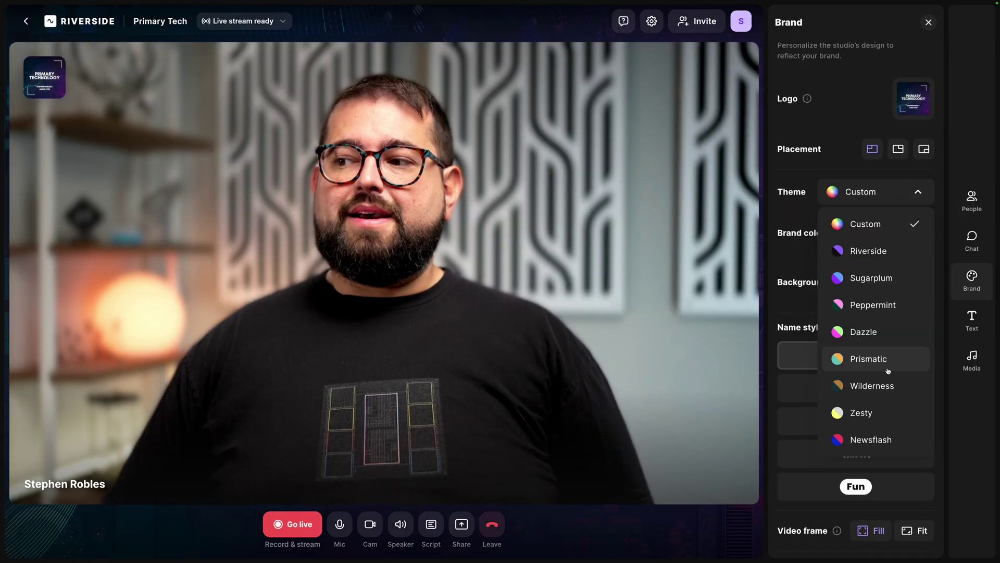
click(886, 363)
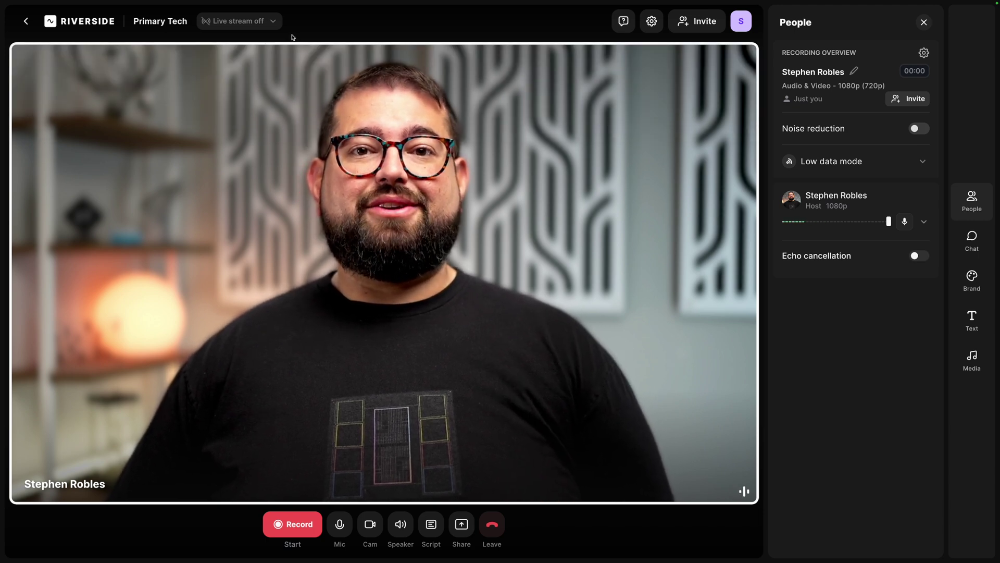
In the Live stream options, switch on Public audience link and add Twitch under Stream to social.
click(271, 24)
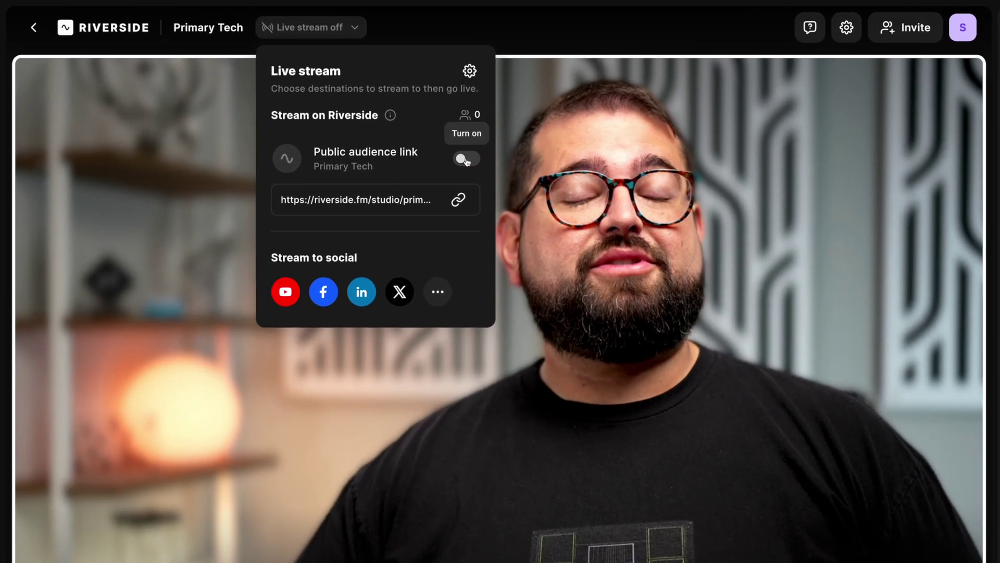
click(375, 128)
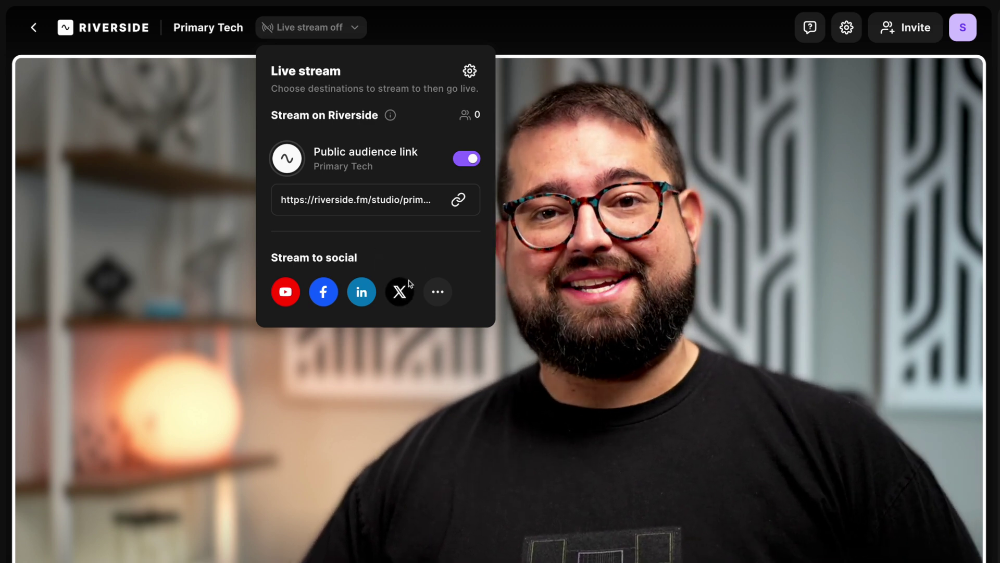
click(436, 291)
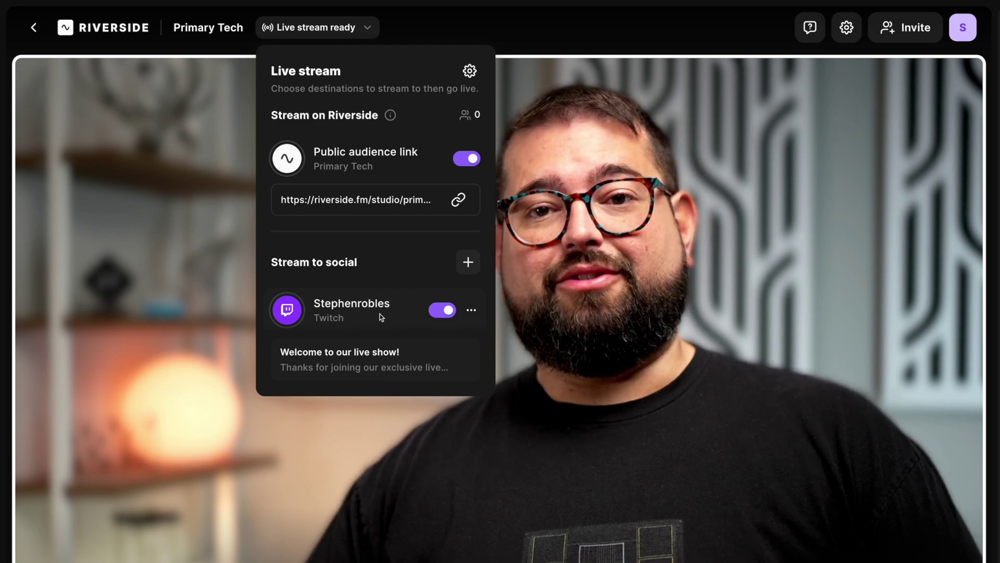
click(468, 262)
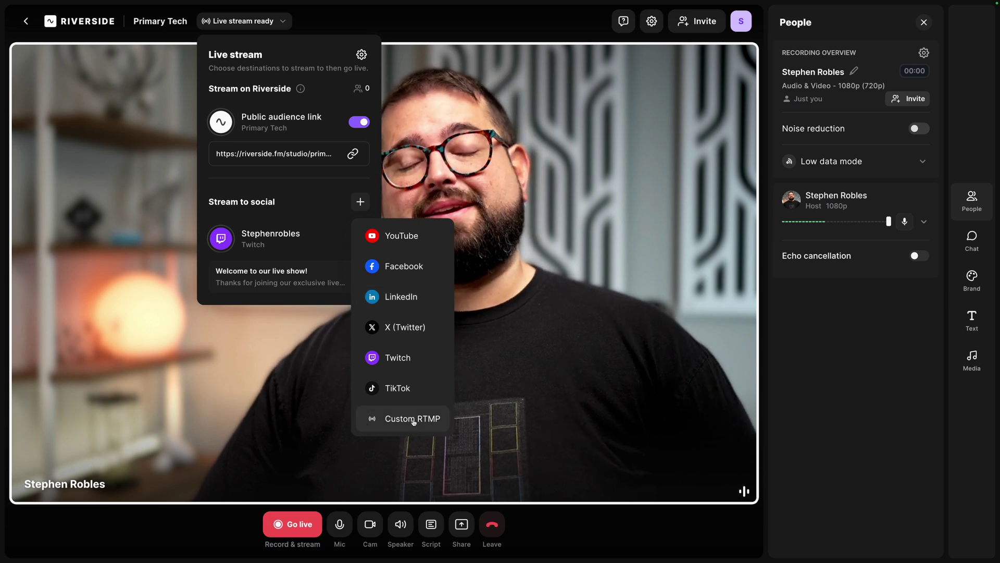
click(267, 360)
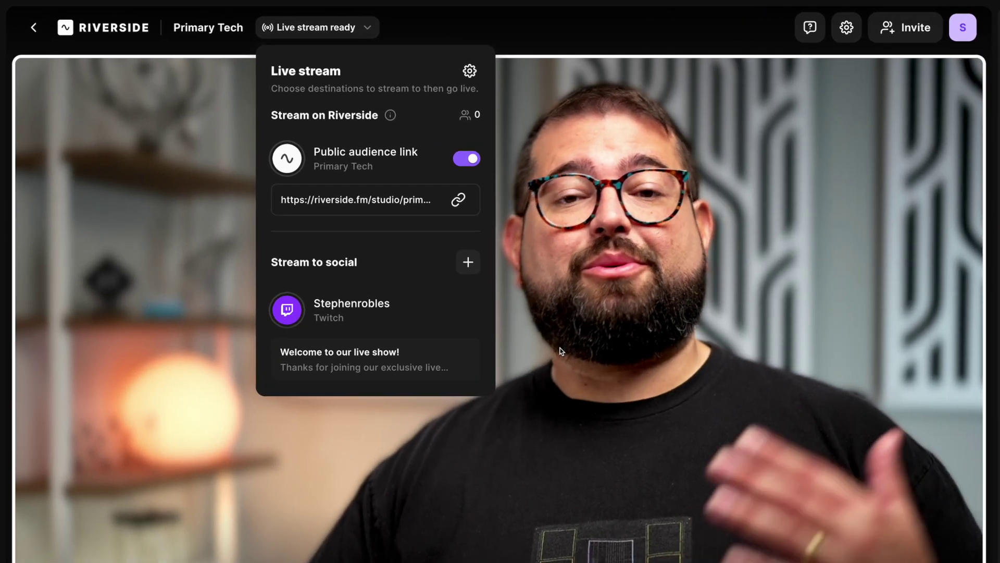
mouse_move(465, 354)
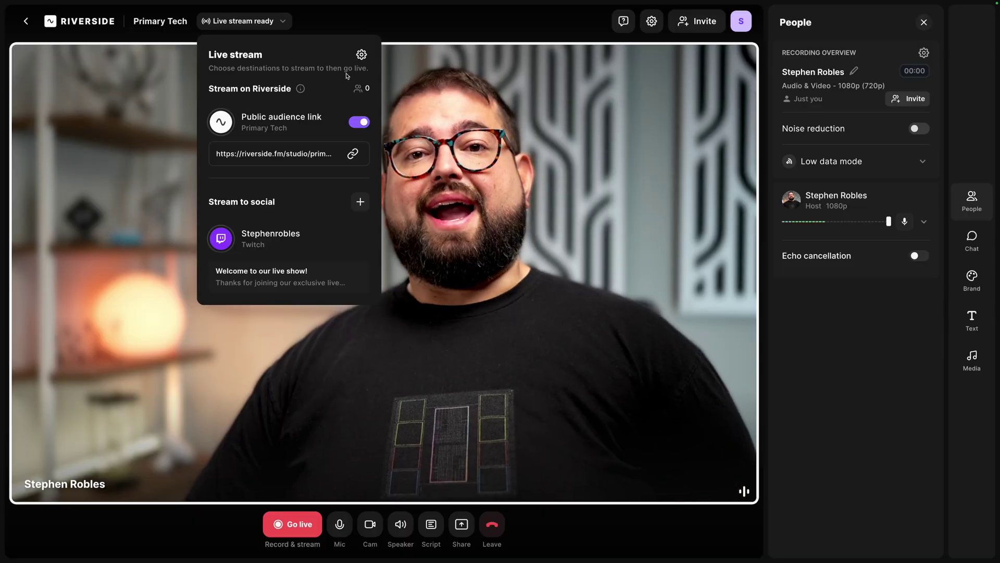
Set the live stream video quality to 1080p with no watermark.
click(362, 56)
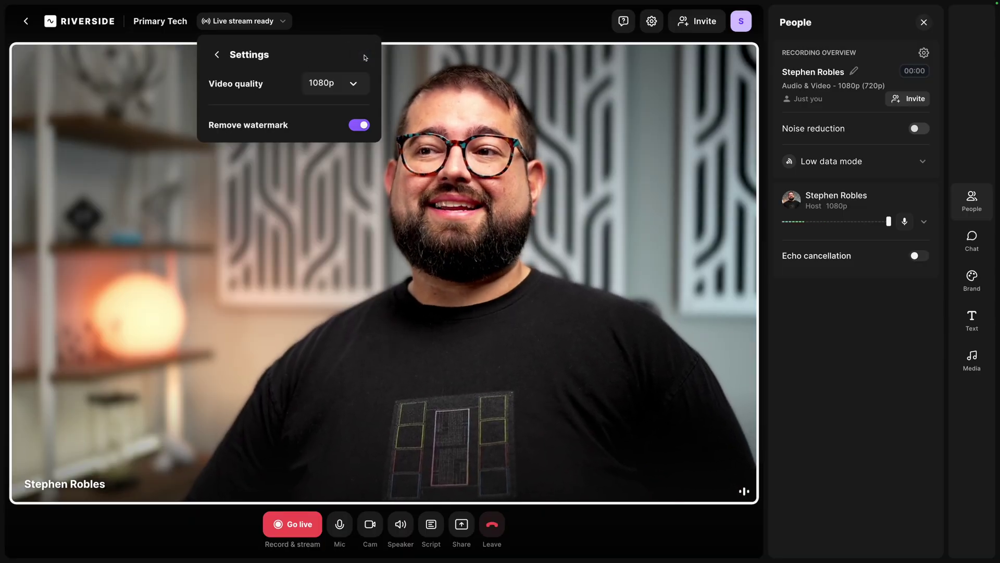
click(342, 87)
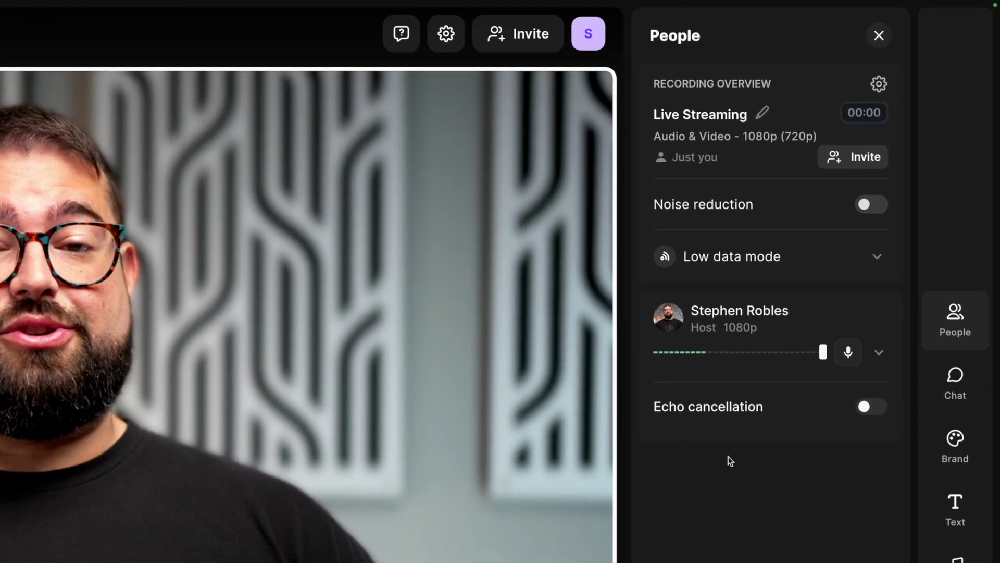
click(963, 443)
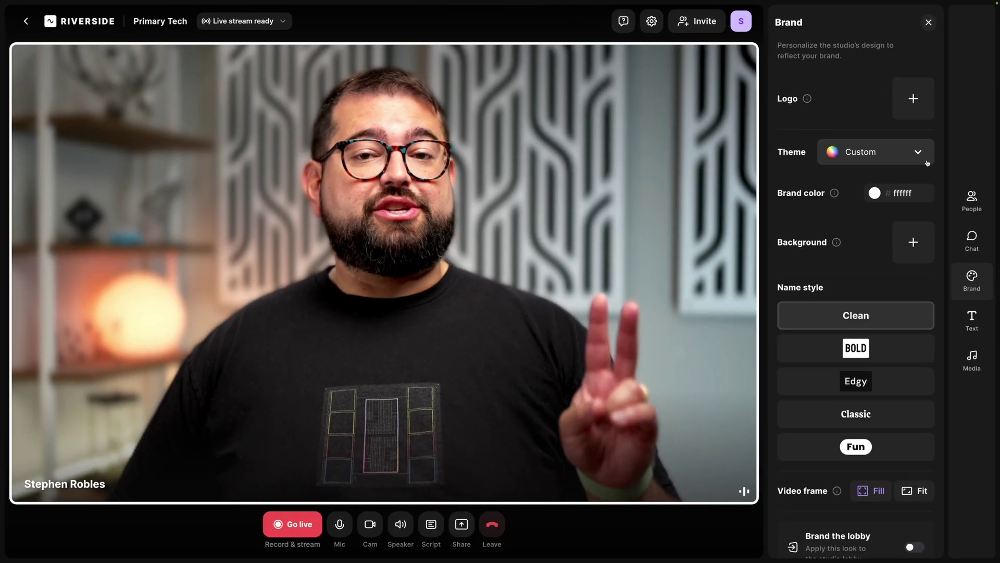
Try the Newsflash studio theme, then switch the theme back to Custom.
click(927, 163)
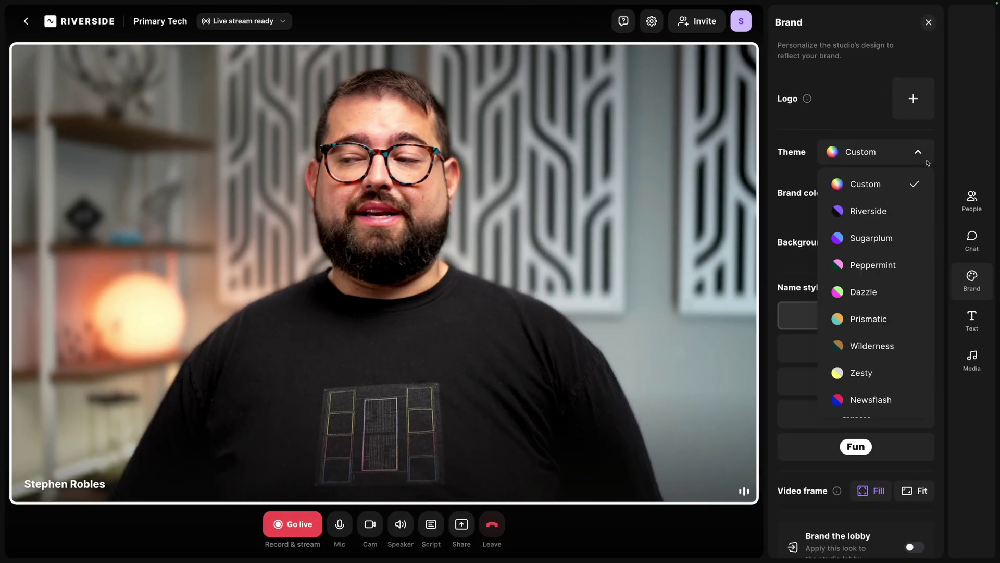
click(882, 402)
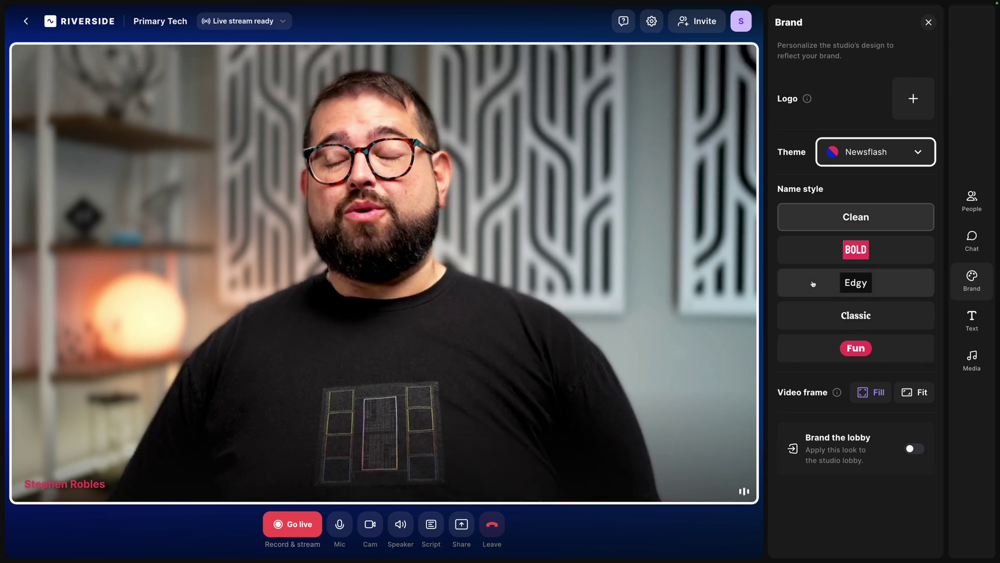
click(868, 152)
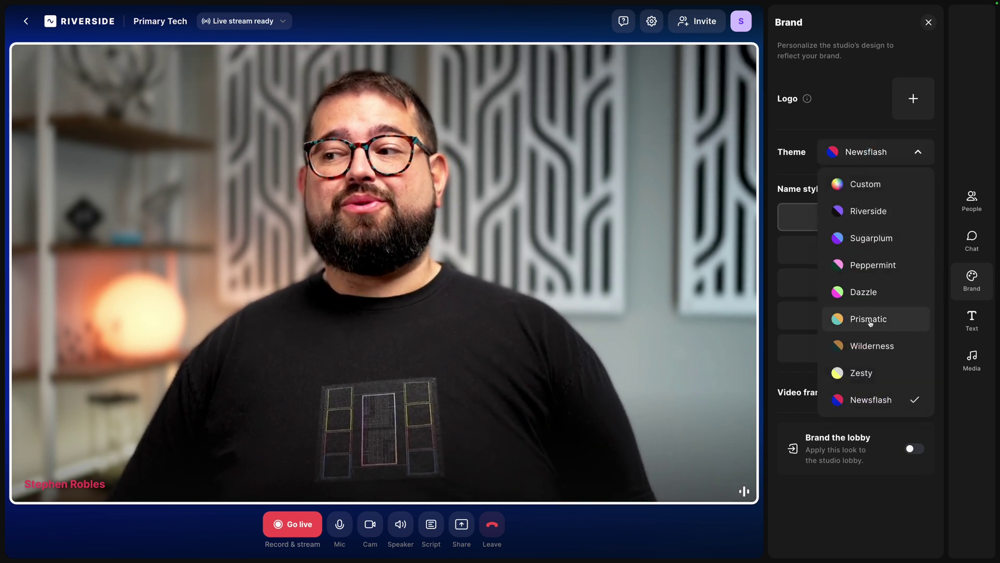
click(872, 186)
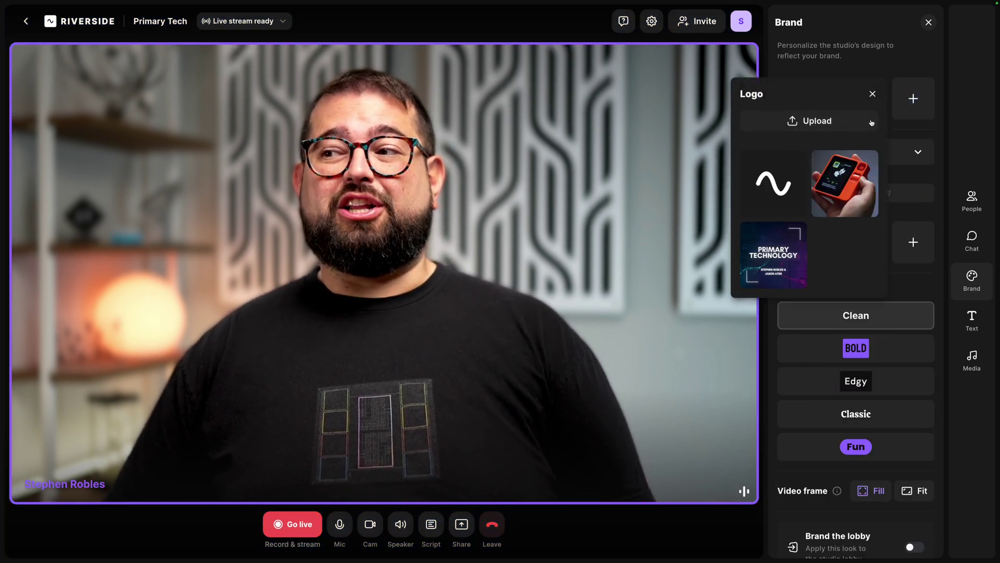
Use the PRIMARY TECHNOLOGY logo, white brand colour ffffff and a dark background image.
click(754, 228)
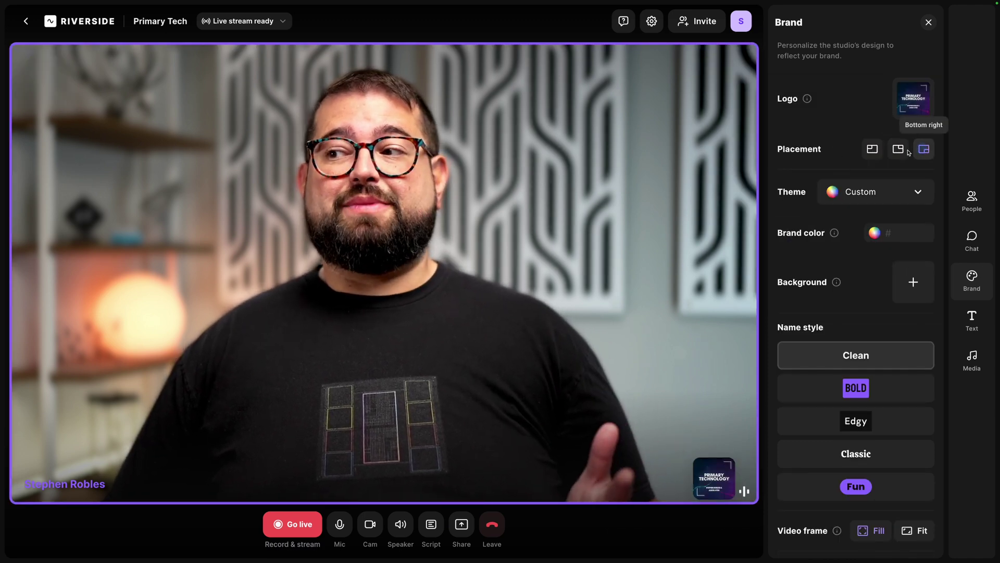
click(890, 232)
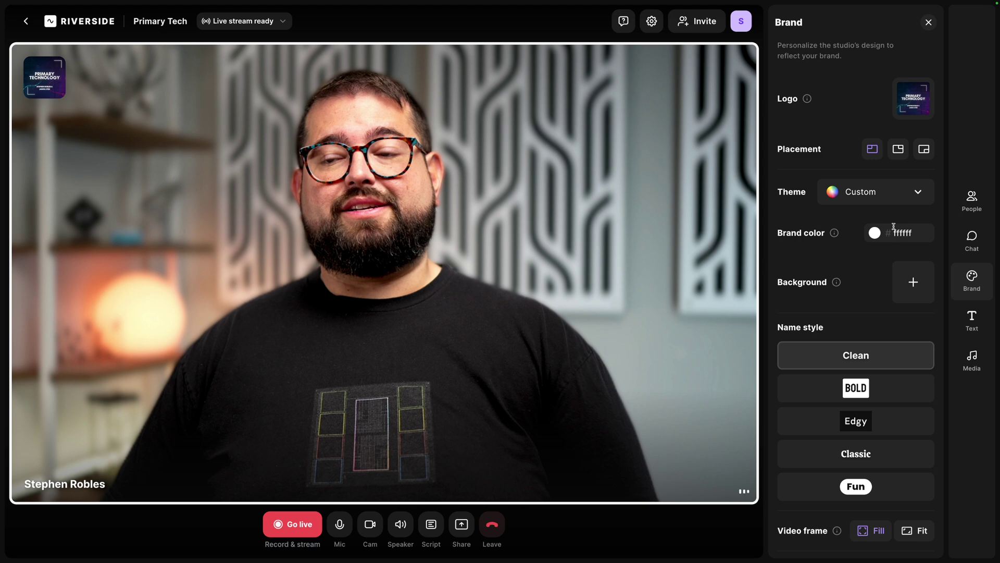
click(914, 282)
click(773, 398)
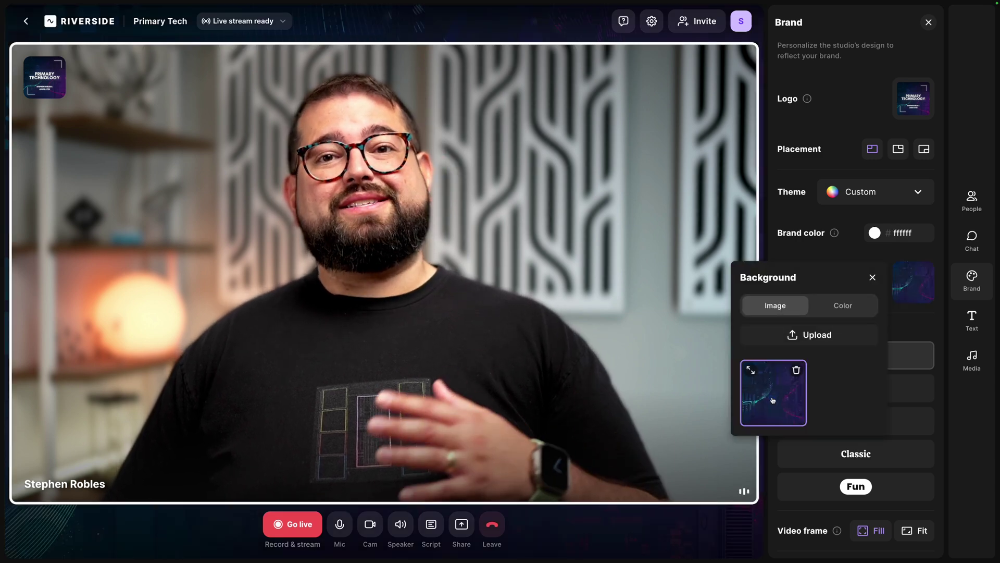
click(839, 224)
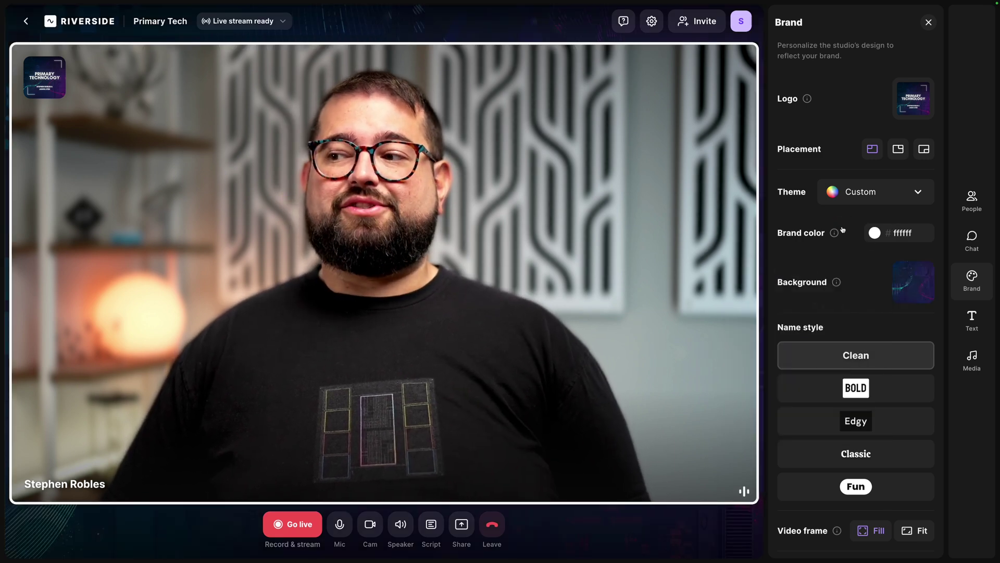
Apply the Prismatic theme with speaker names in the BOLD style.
click(875, 191)
click(883, 357)
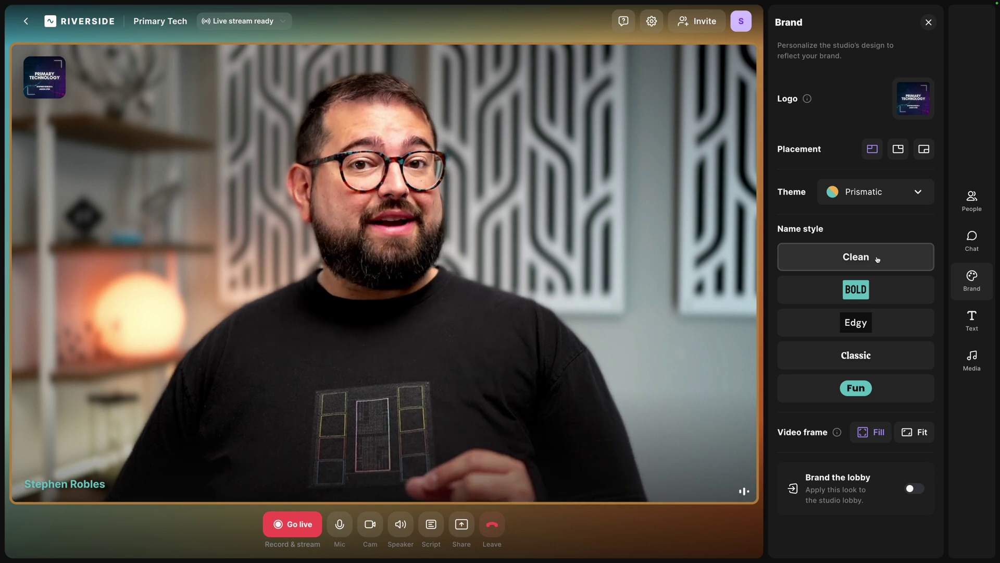
click(879, 293)
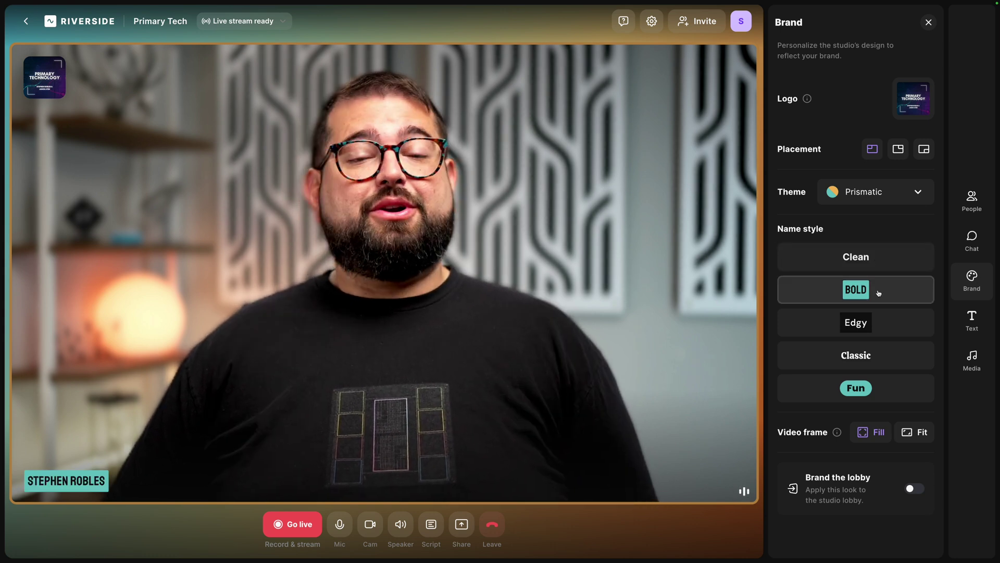
Keep the camera on Fill after trying Fit, and turn on Brand the lobby.
click(907, 437)
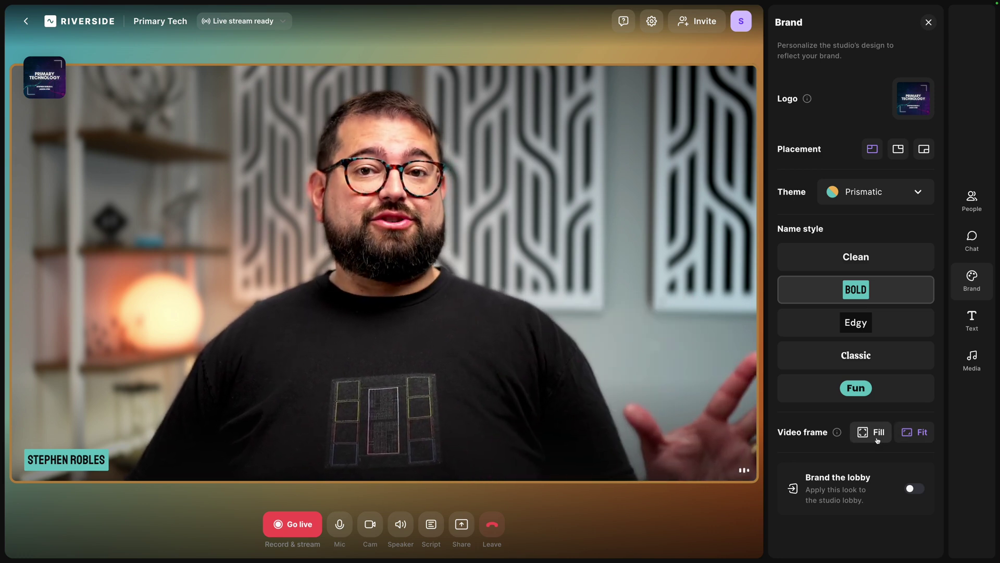
click(877, 439)
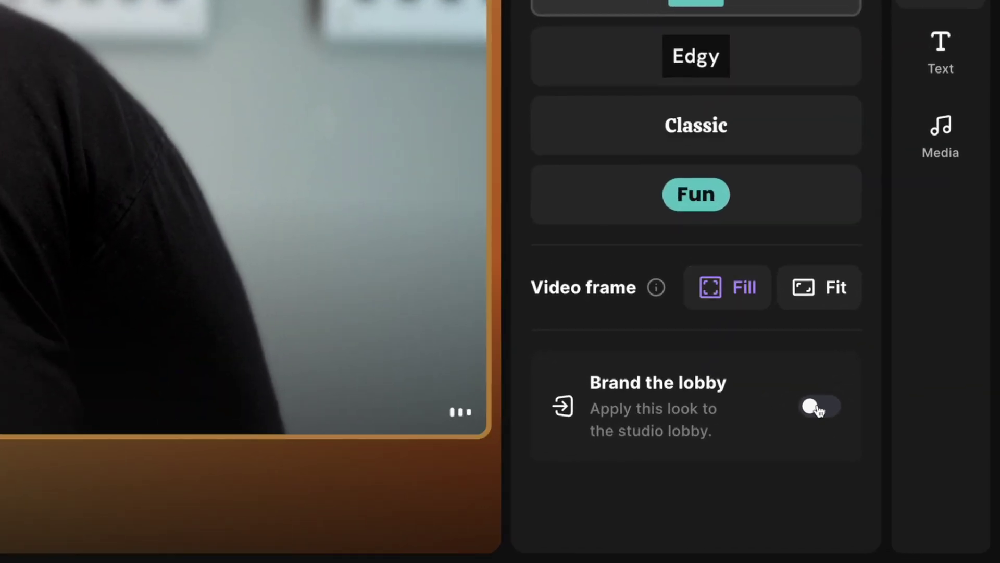
click(817, 409)
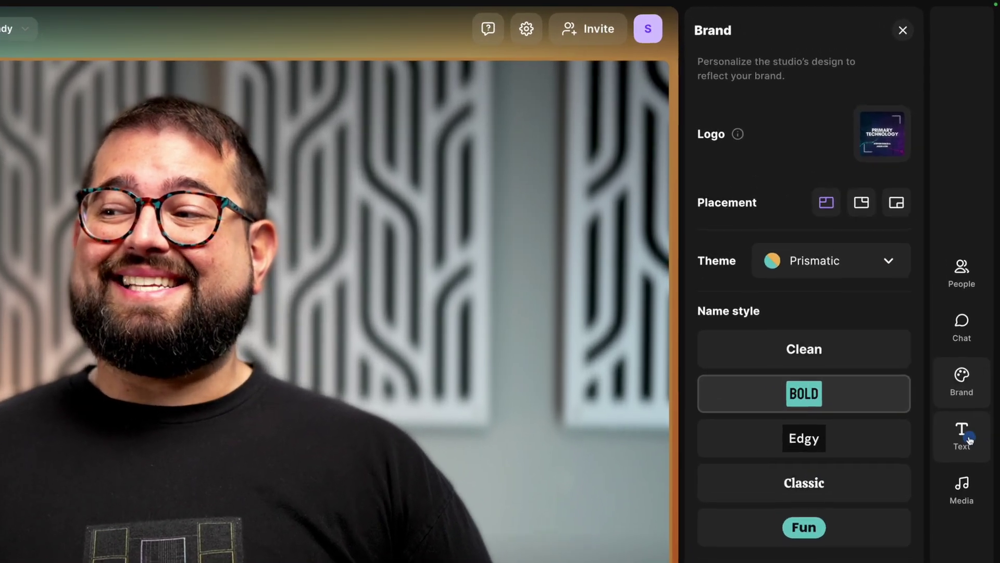
click(973, 319)
Add a new lower third reading 'Riverside Live Streaming', previewed along the video's bottom.
mouse_move(905, 181)
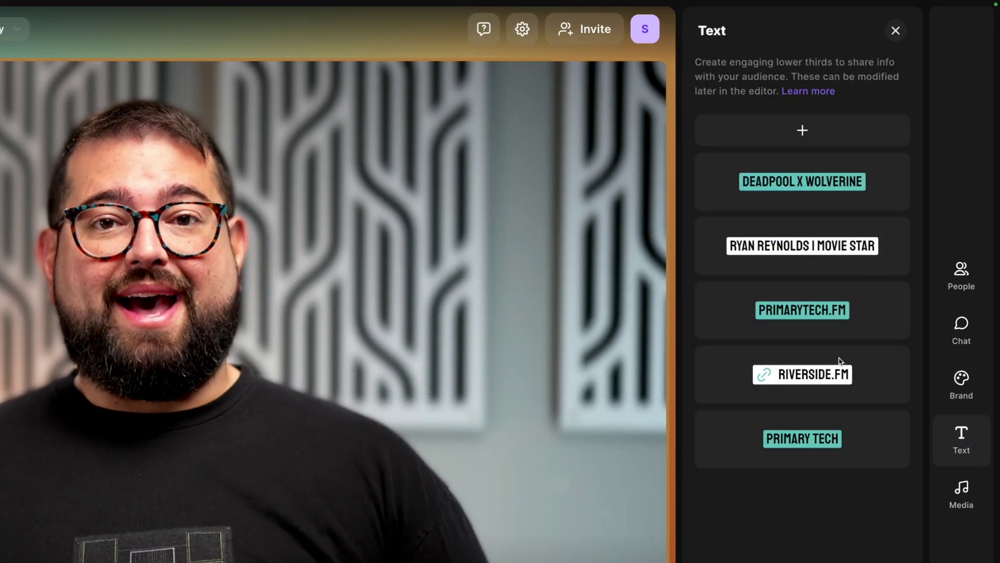
mouse_move(886, 320)
mouse_move(891, 257)
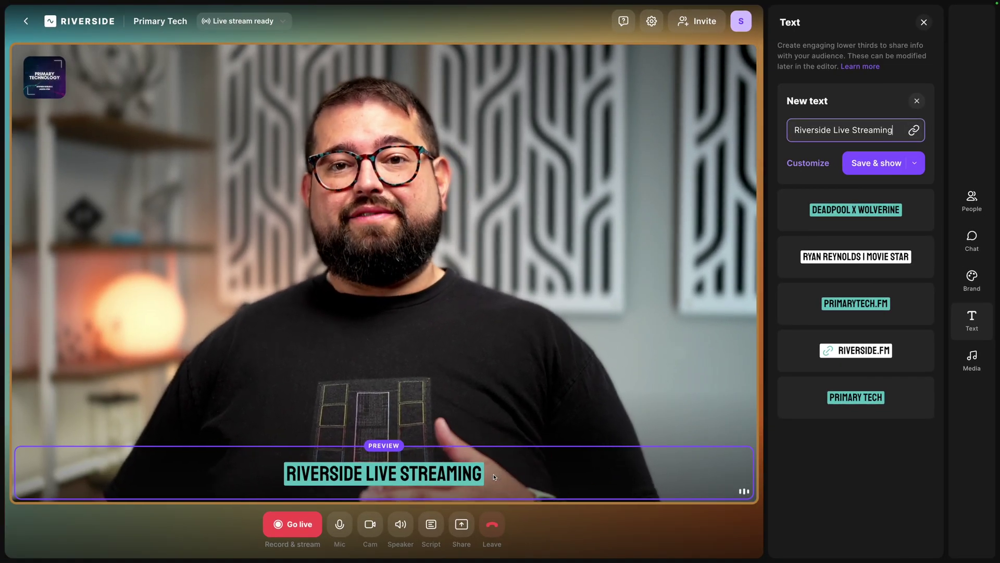
click(804, 163)
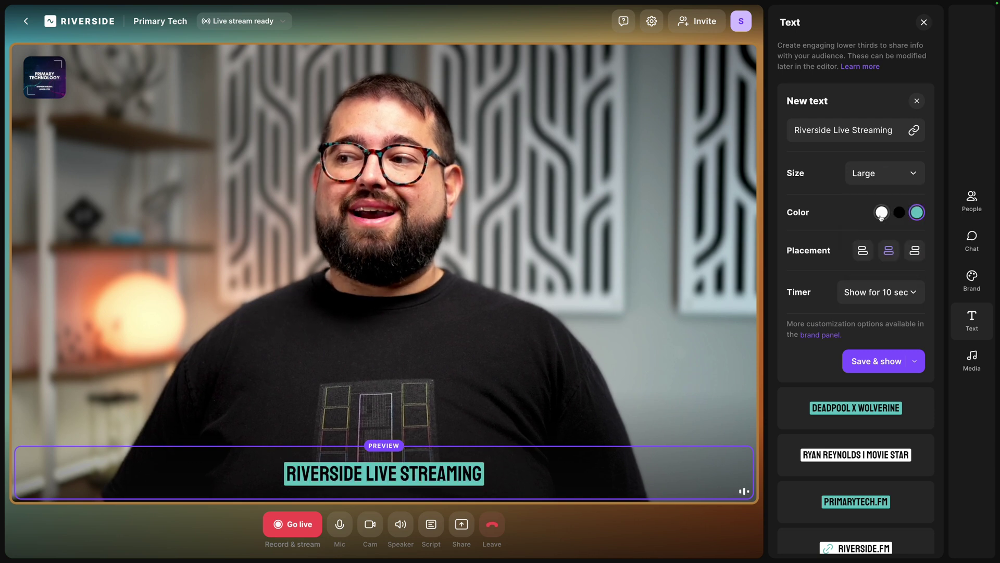
Make the lower third teal, left-aligned, with a 5-second timer.
click(915, 212)
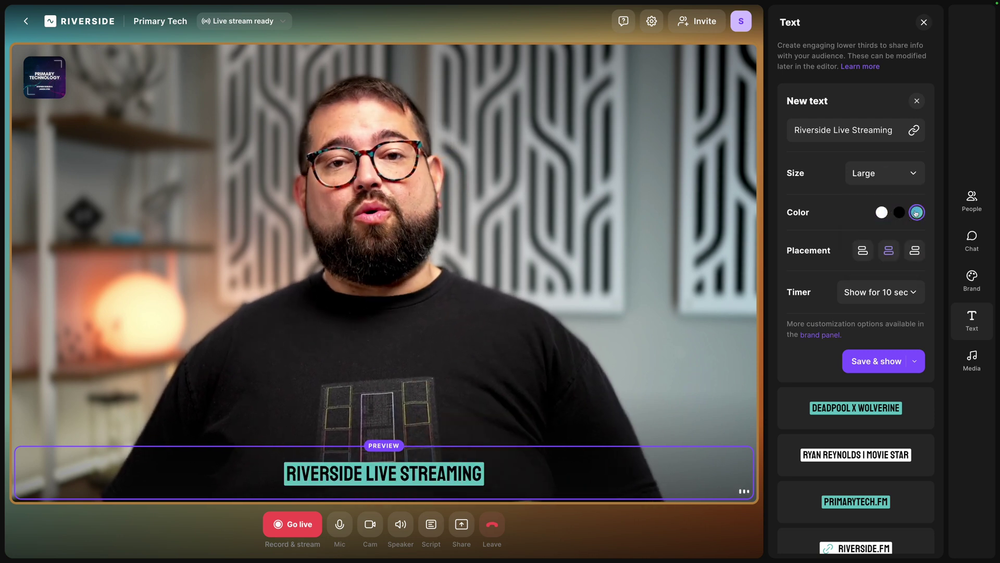
click(865, 251)
click(885, 252)
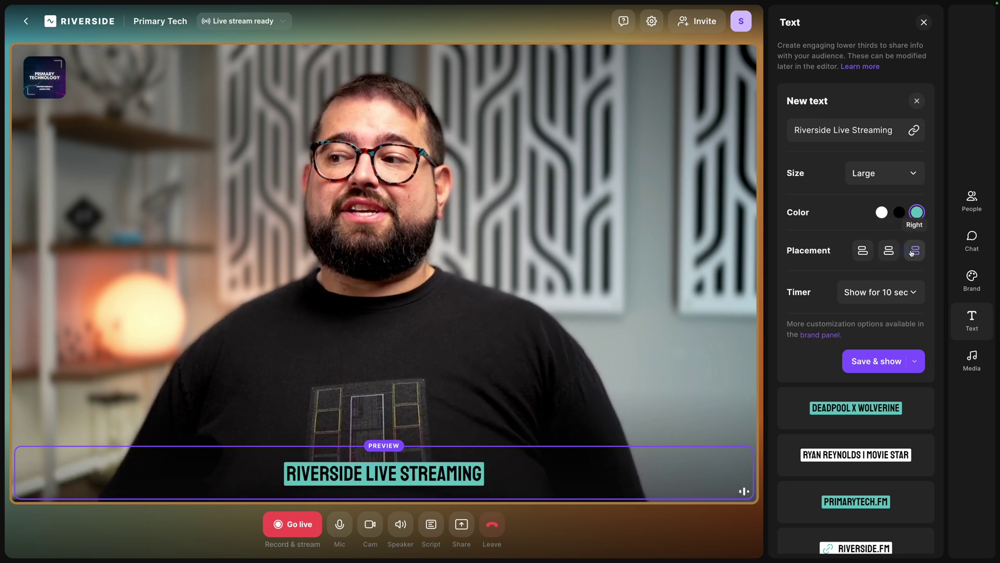
click(887, 292)
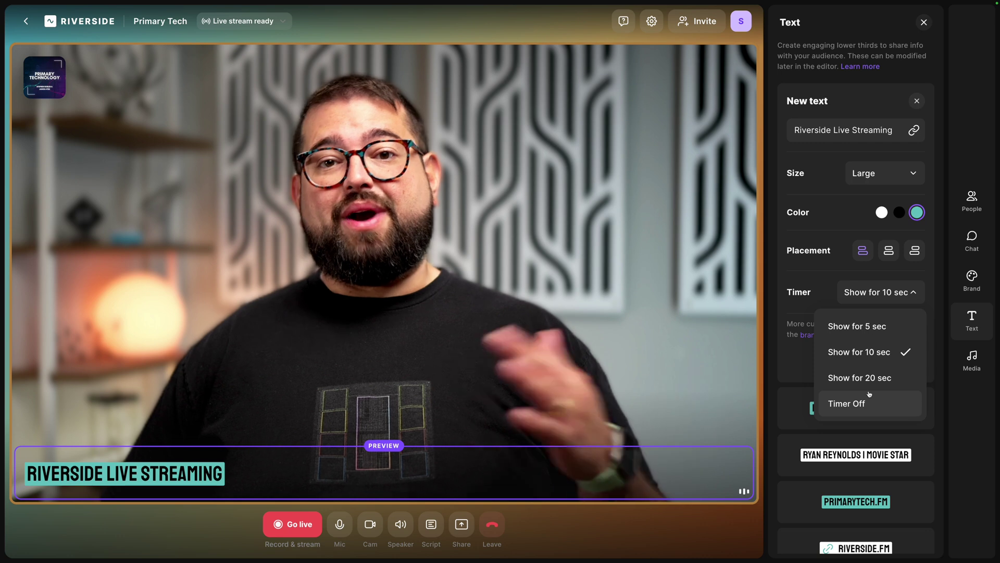
click(873, 326)
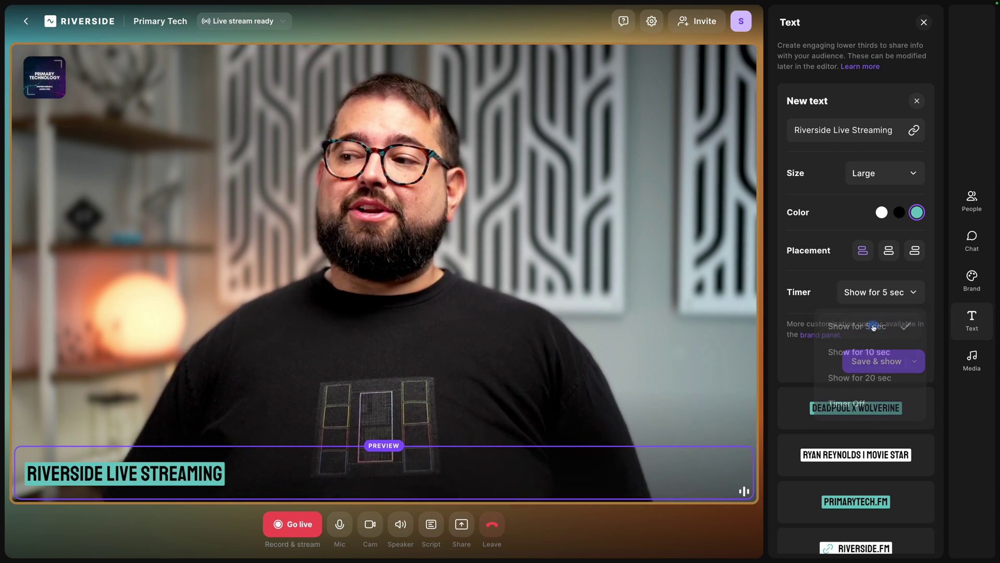
Save the lower third for later, then show it once on stream.
click(915, 362)
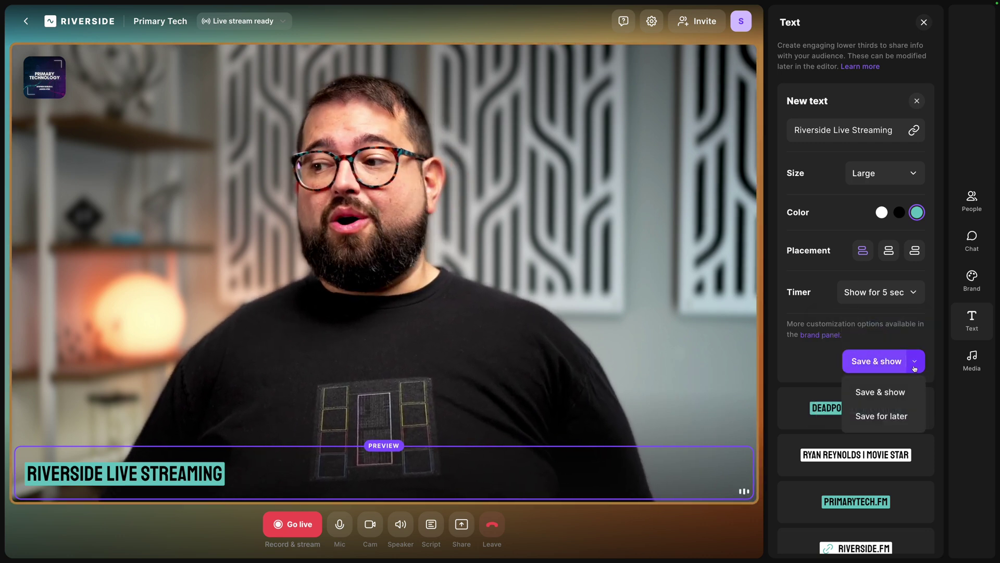
click(894, 414)
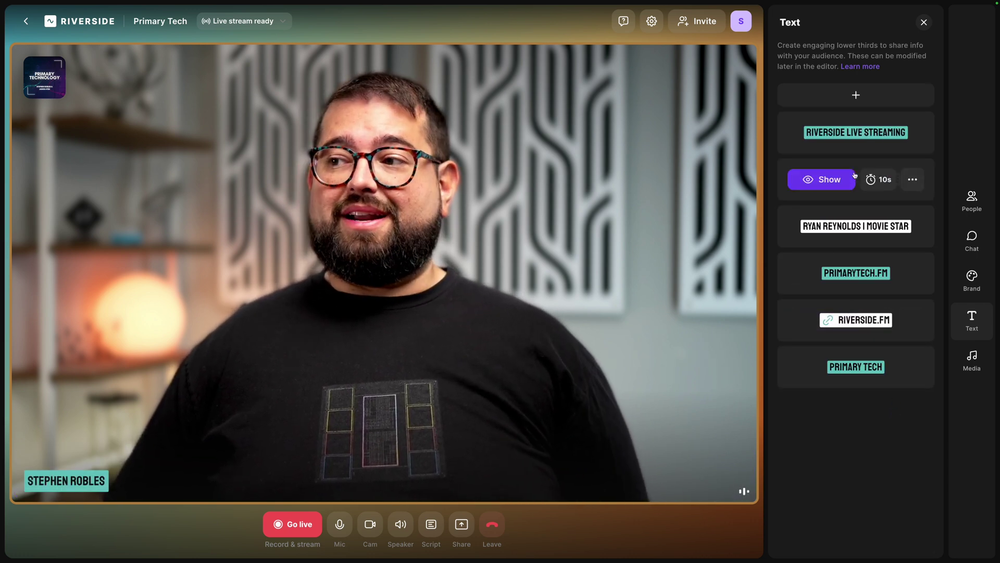
mouse_move(856, 139)
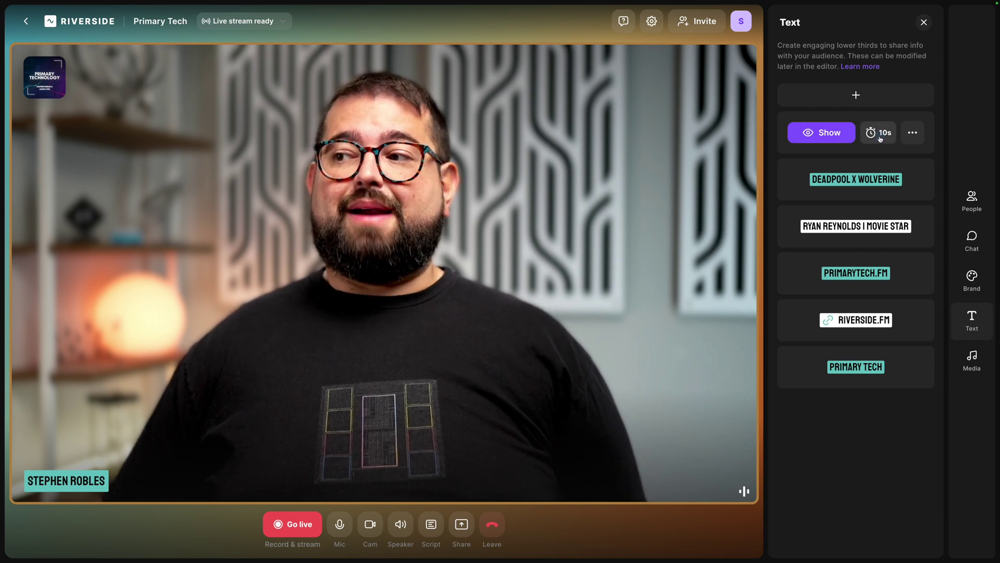
click(911, 132)
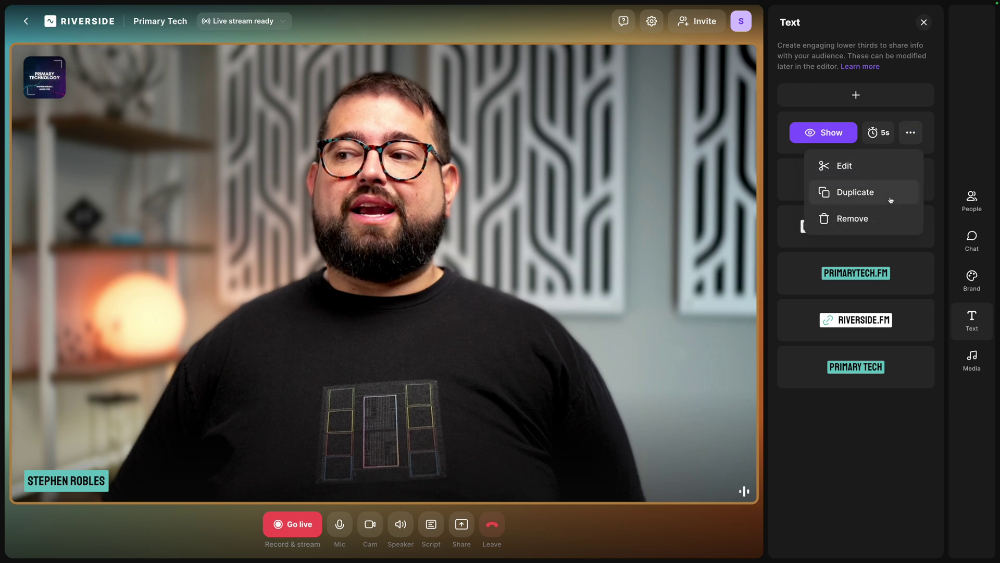
click(911, 131)
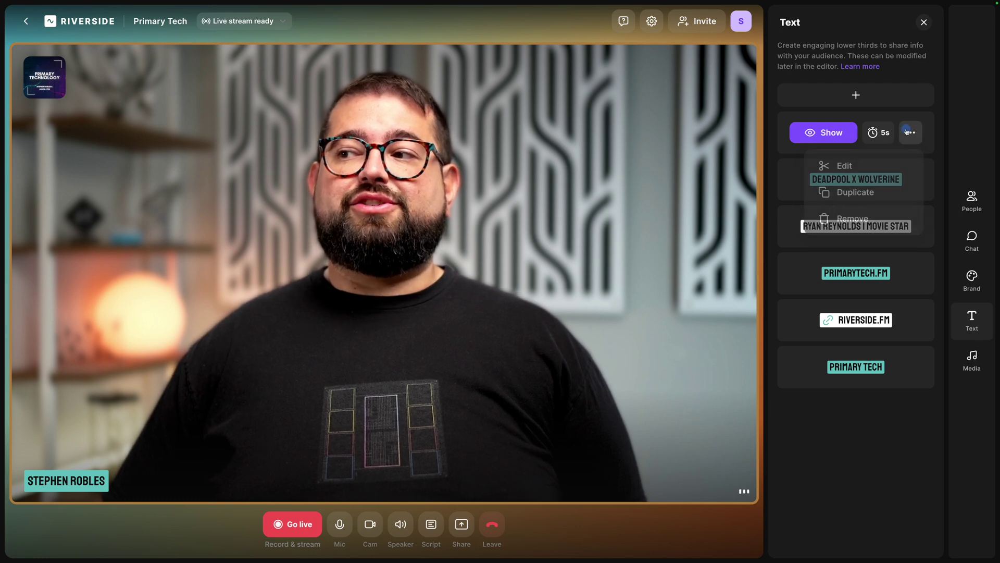
click(833, 133)
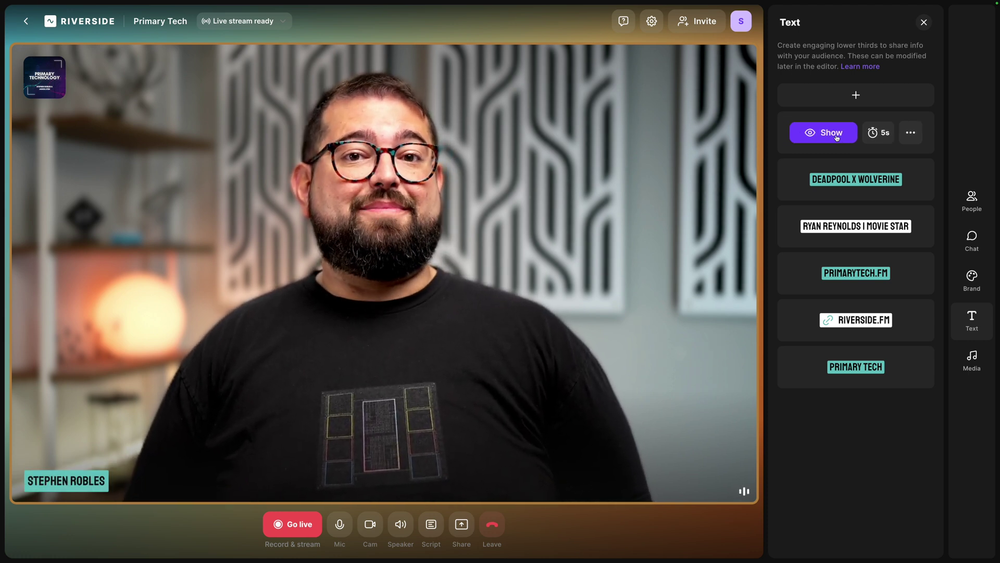
click(971, 358)
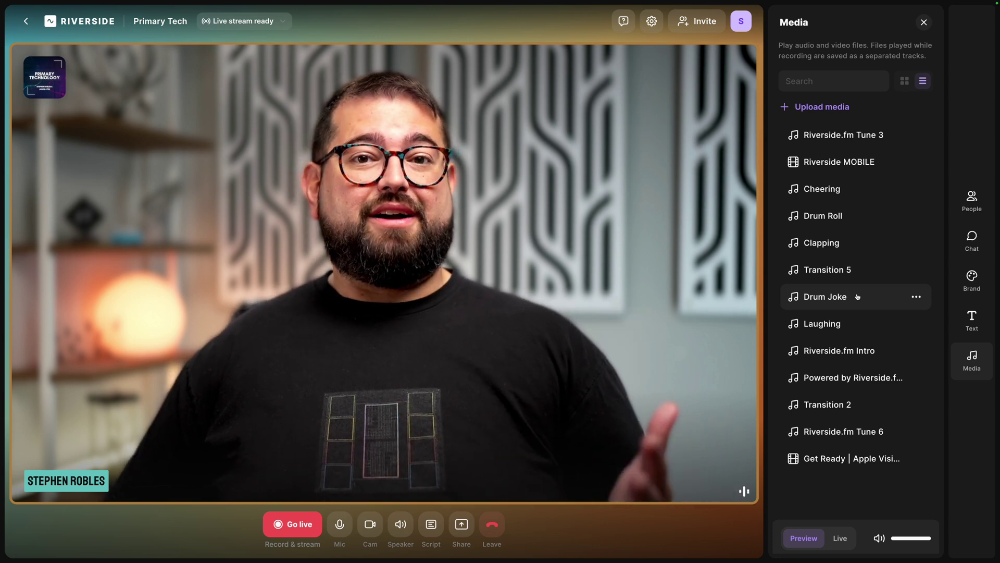
Play the Get Ready media clip and switch it to Live for everyone.
click(851, 457)
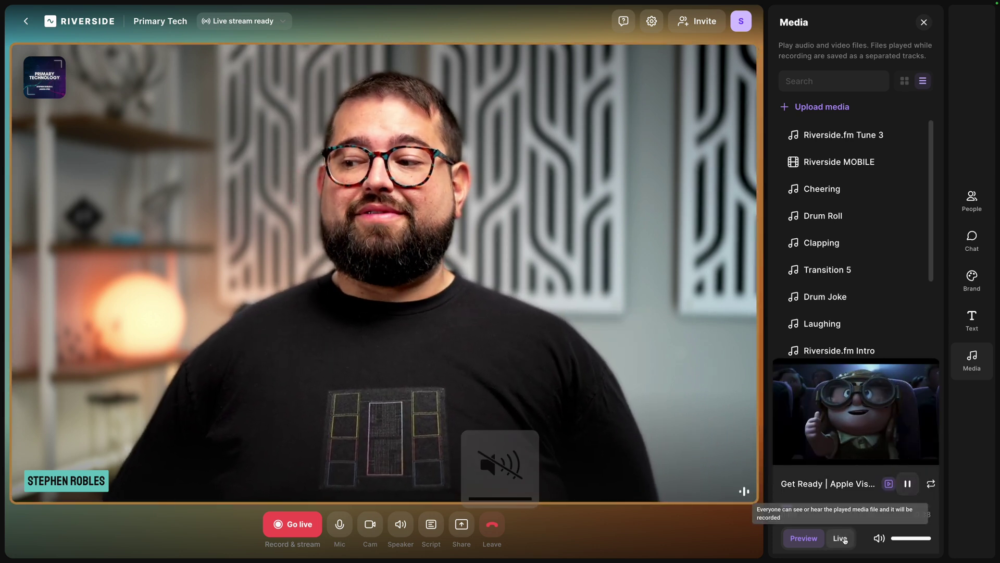
click(839, 538)
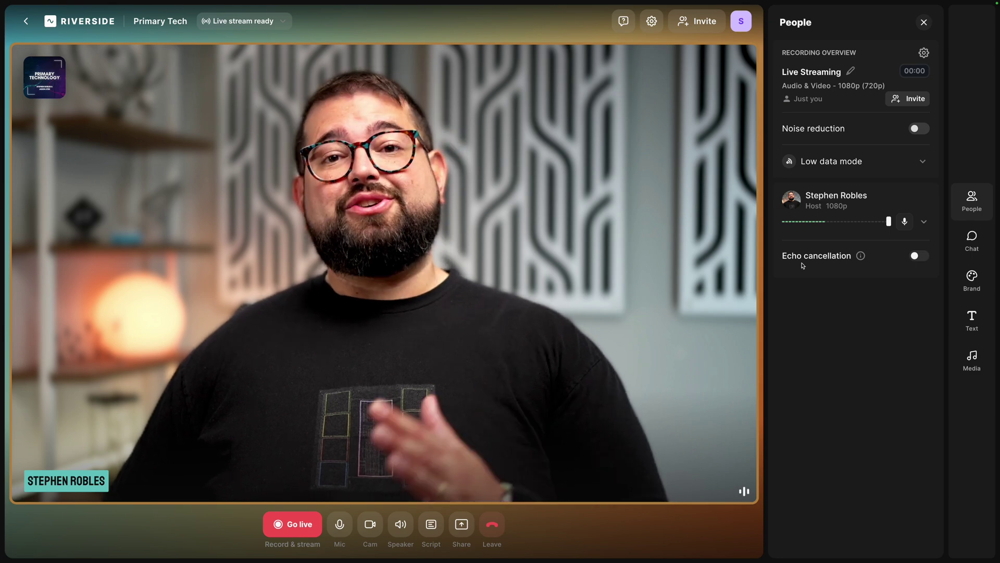
Invite a guest into the studio and start recording from the Go live menu.
click(702, 21)
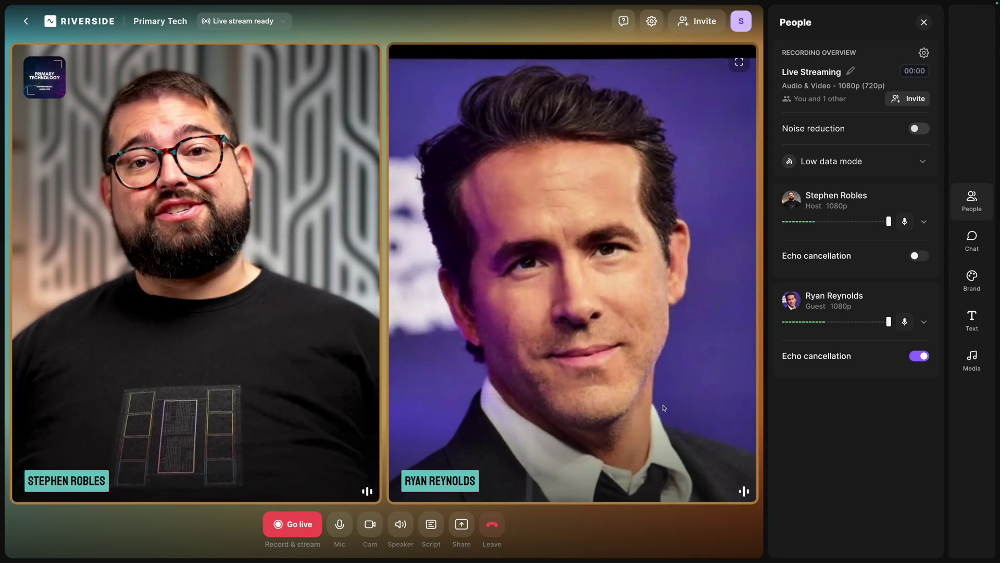
click(300, 526)
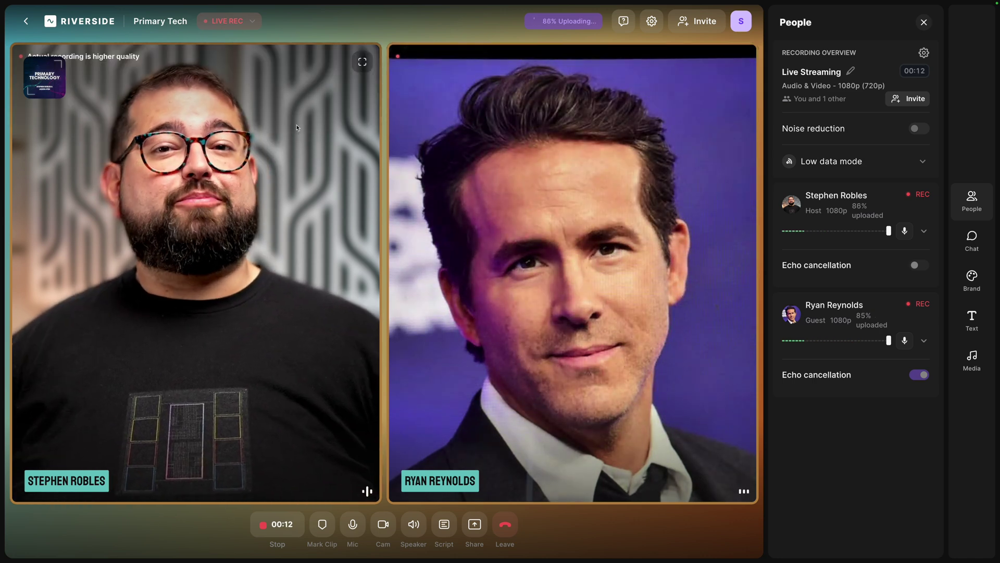
Check the active stream destinations, then set the video frame to Fit so speakers stack.
click(250, 24)
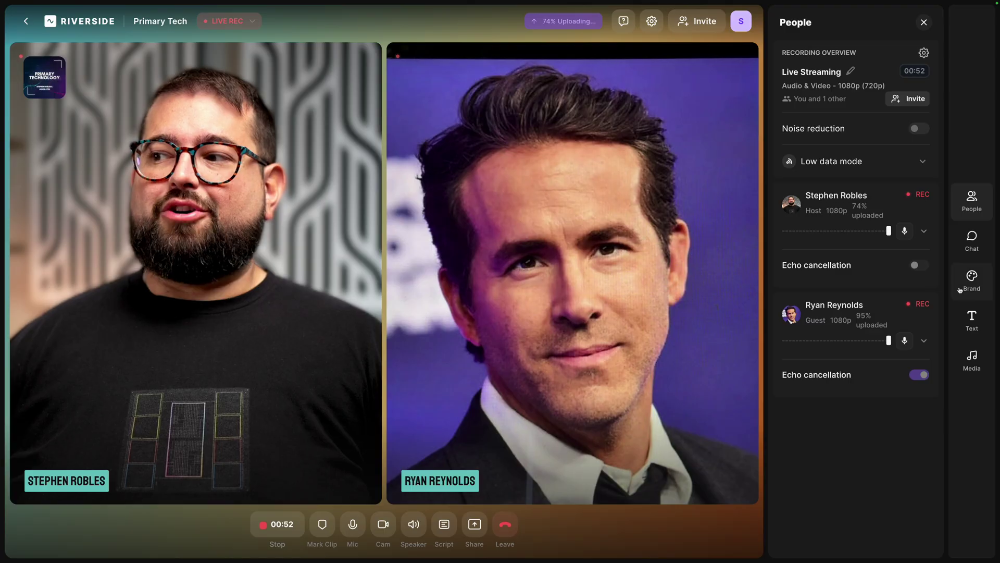
click(972, 279)
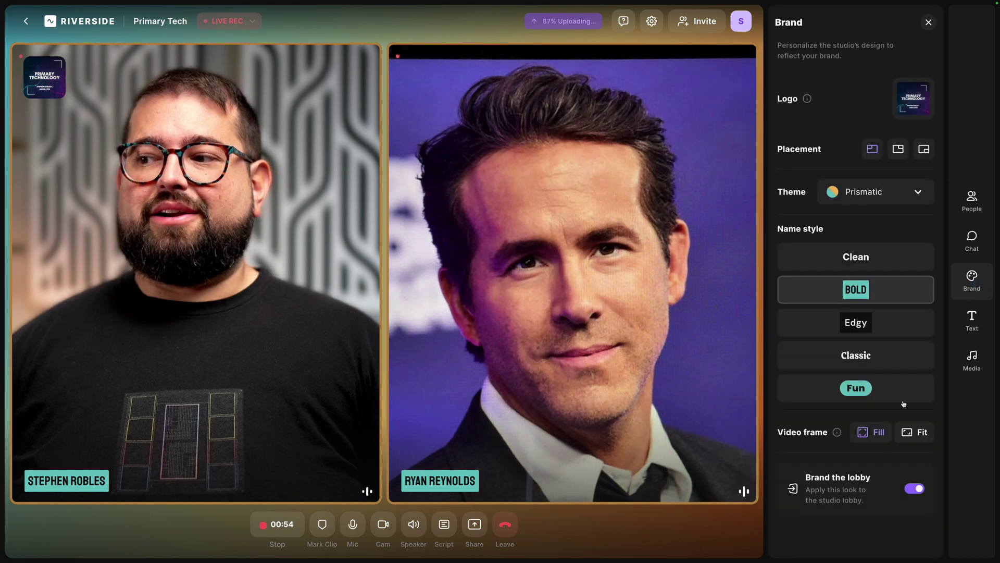
click(915, 431)
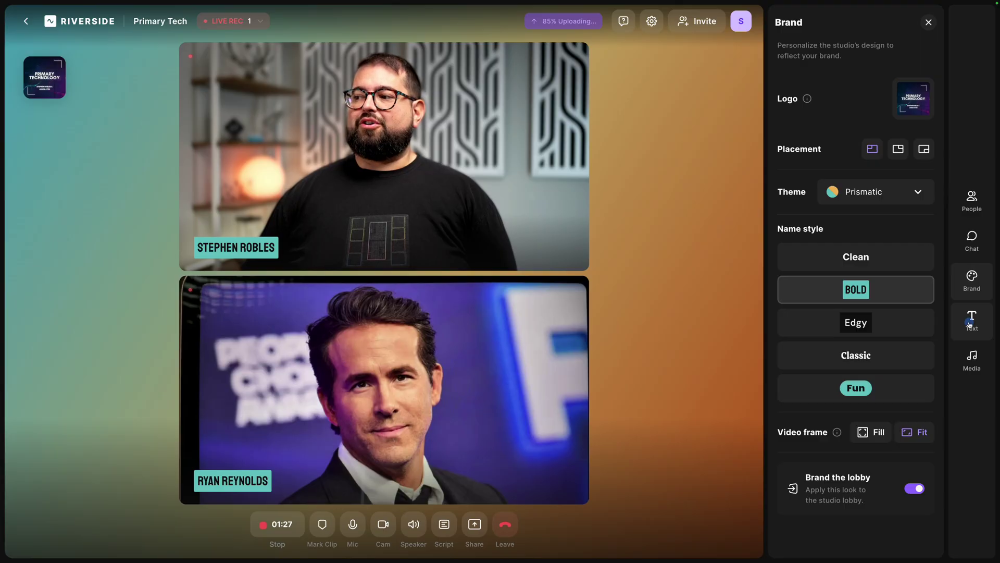
click(972, 319)
Show the guest's movie-star lower third on stream for 10 seconds, then open the Chat panel.
mouse_move(818, 233)
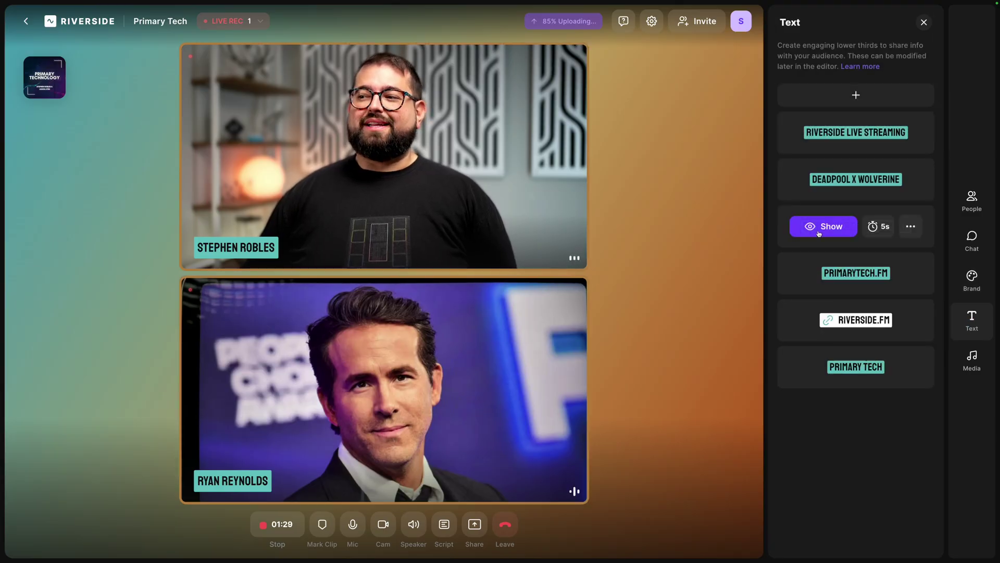
click(880, 227)
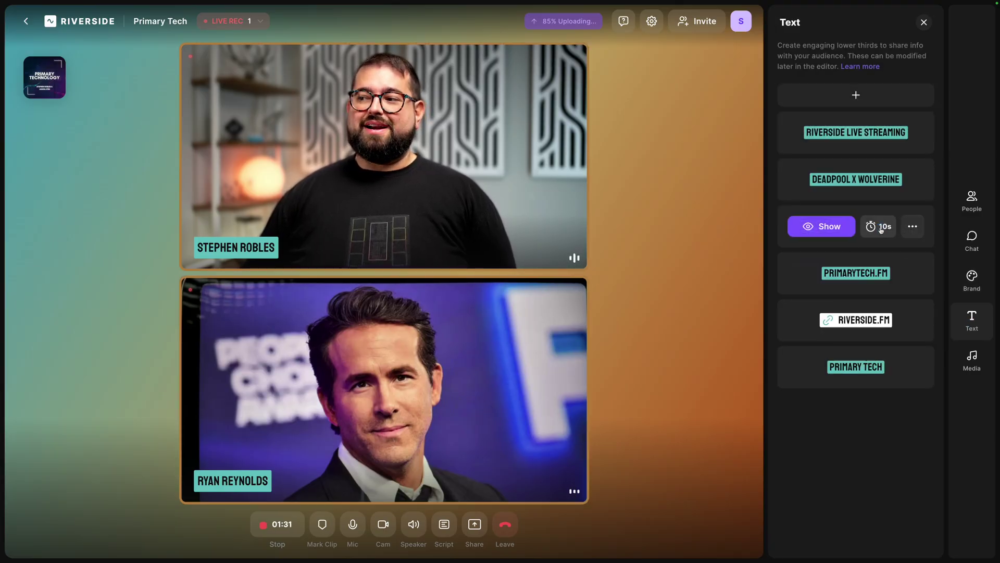
click(827, 228)
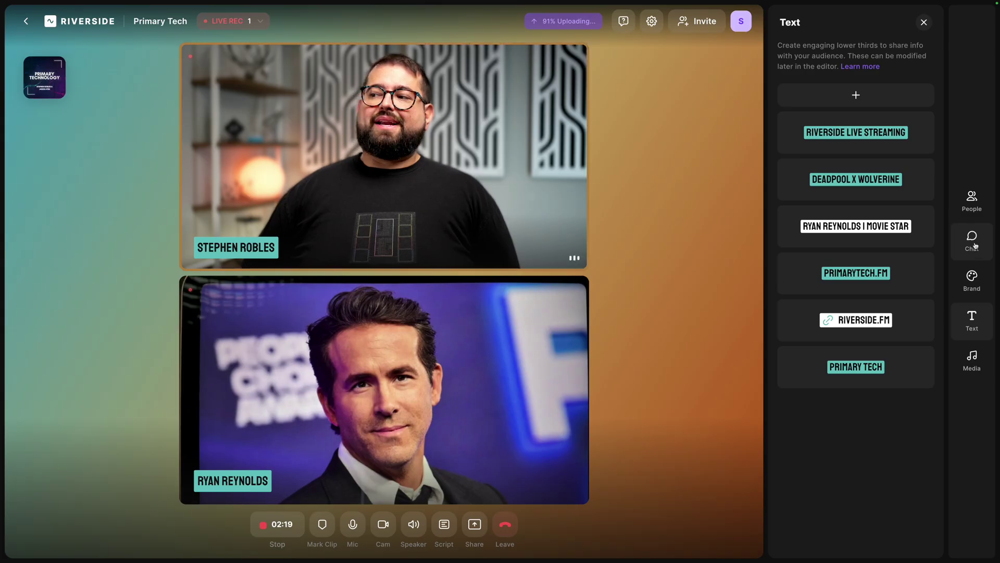
click(971, 252)
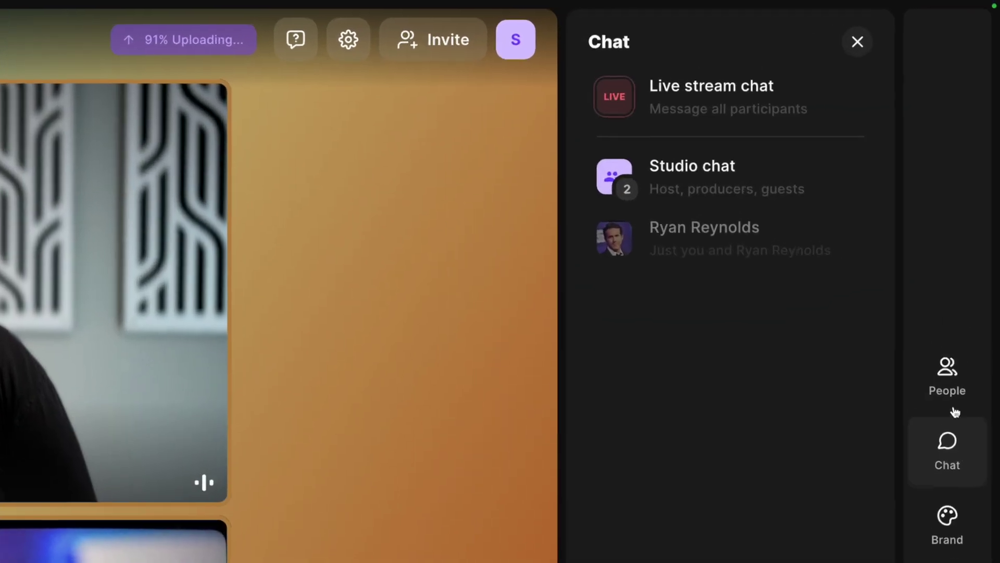
In Live stream chat, show the audience comment 'This is awesome!' on stream for 5 seconds.
click(770, 107)
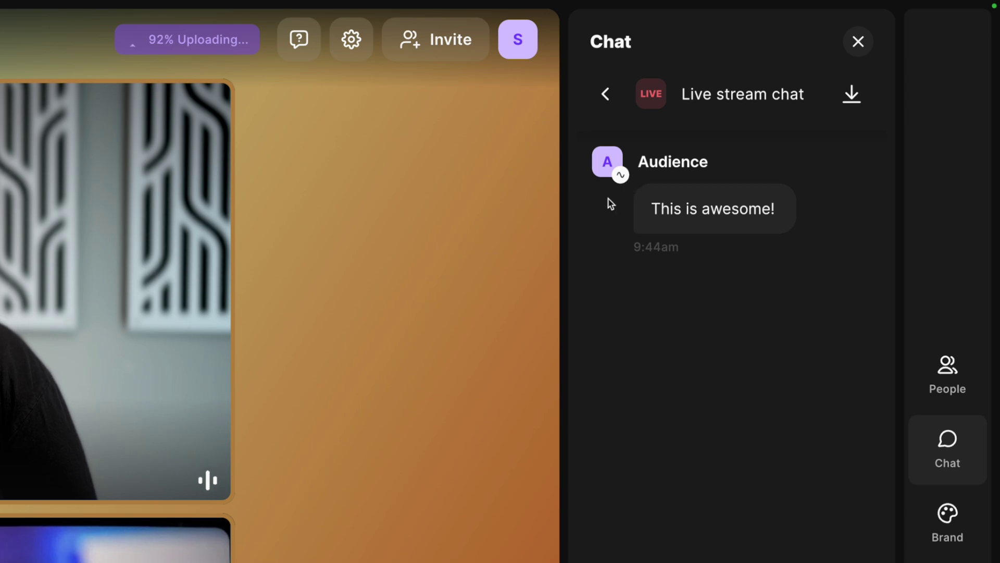
mouse_move(715, 210)
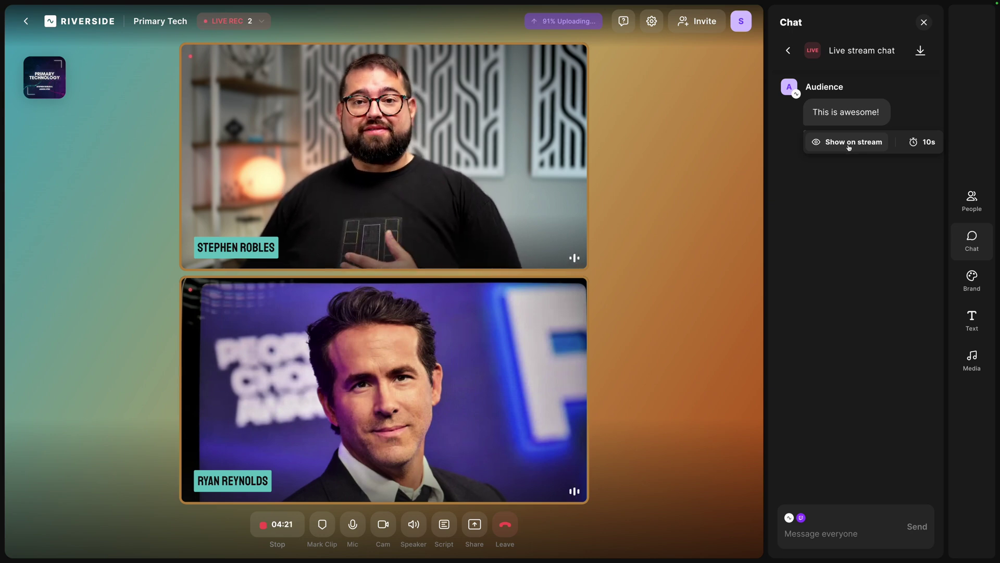
click(920, 143)
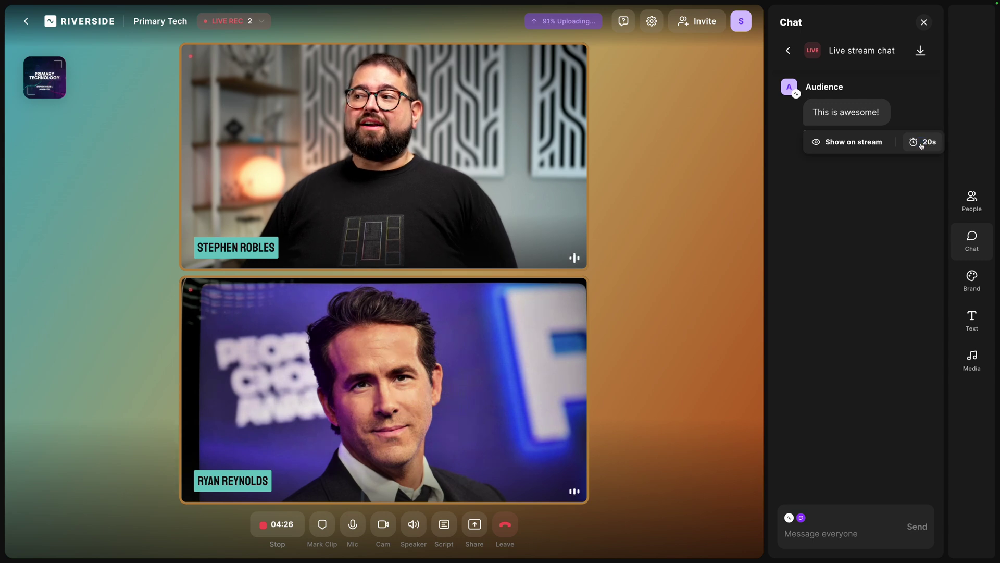
click(848, 142)
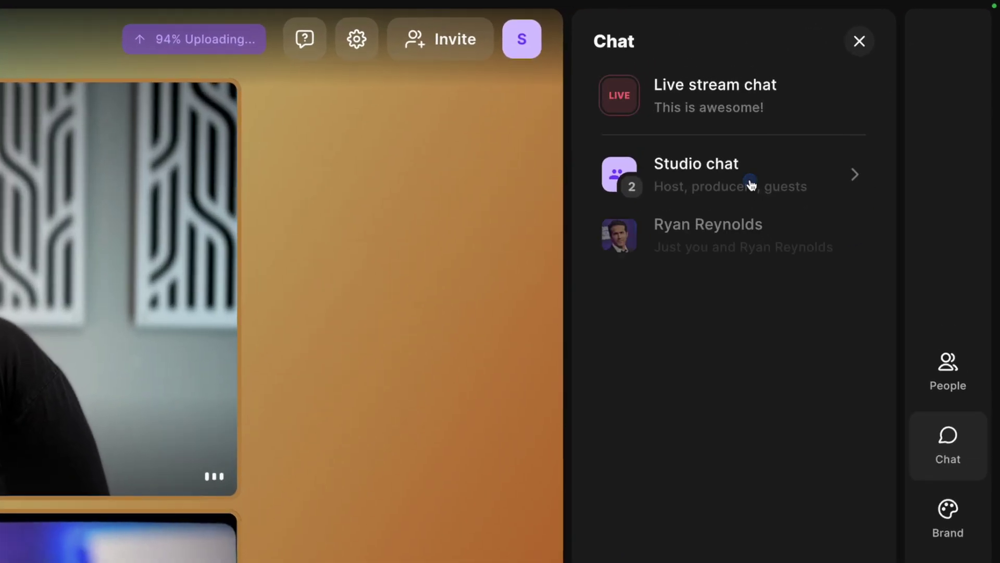
Check Studio chat and the live stream destinations, then stop recording and streaming.
click(750, 183)
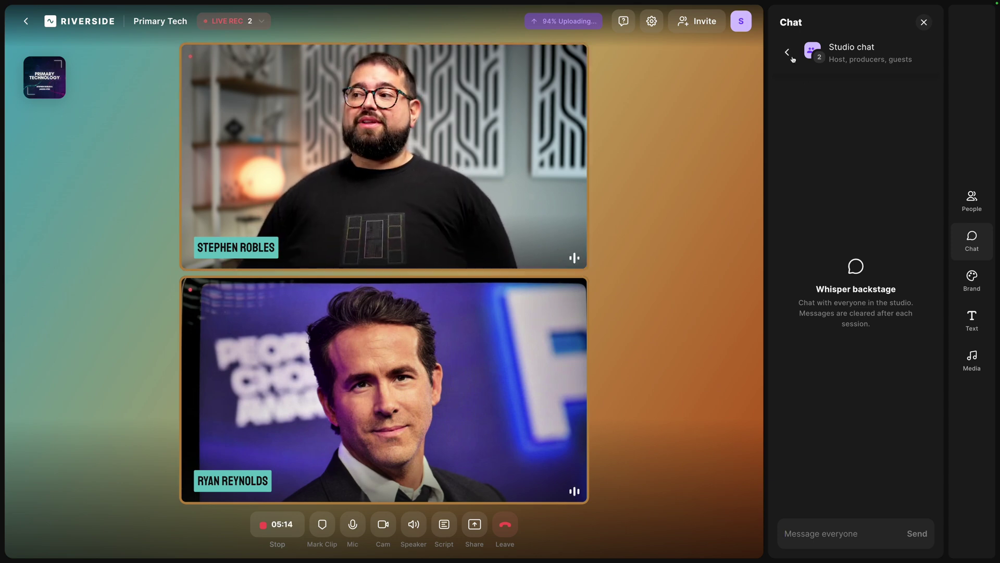
click(789, 55)
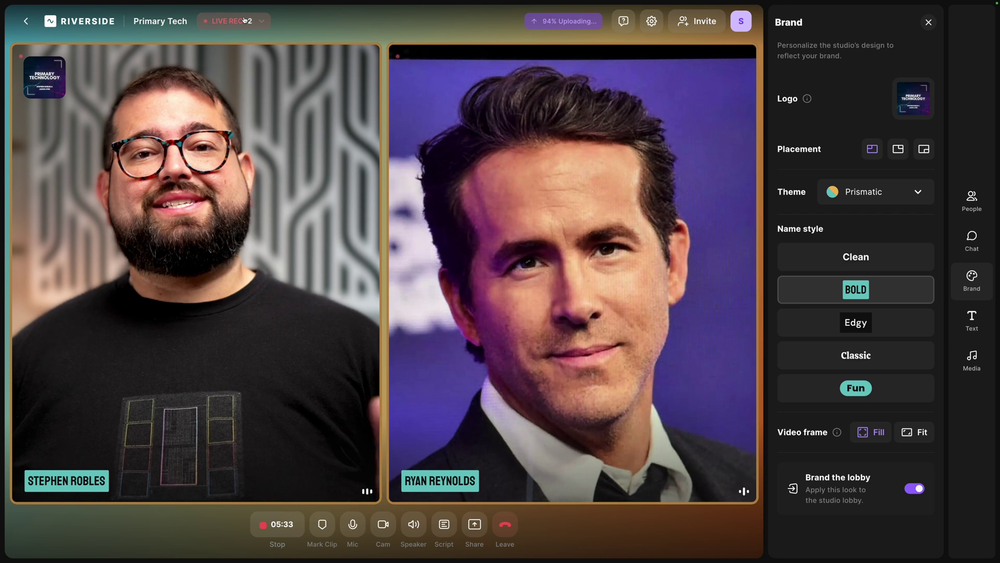
click(245, 21)
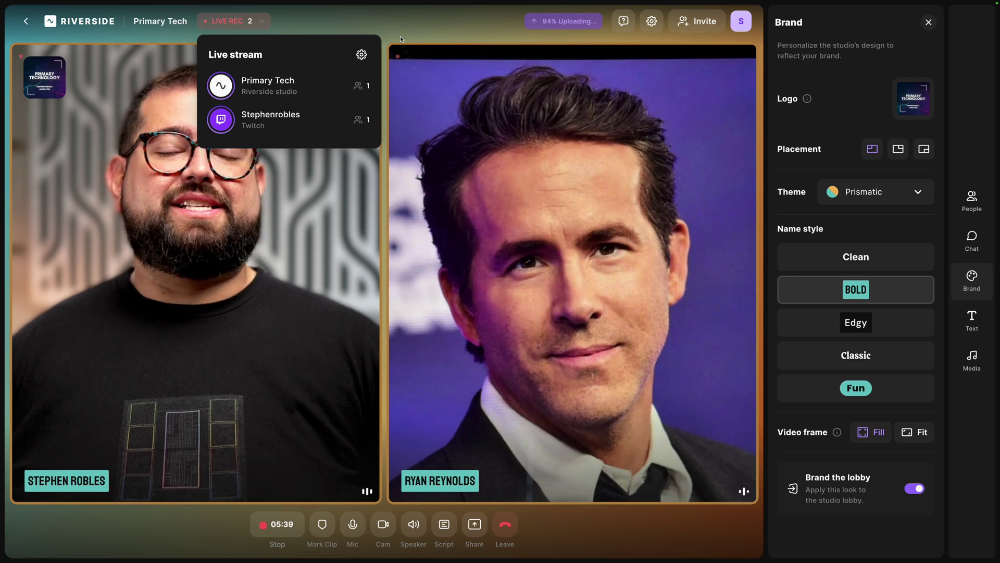
click(435, 157)
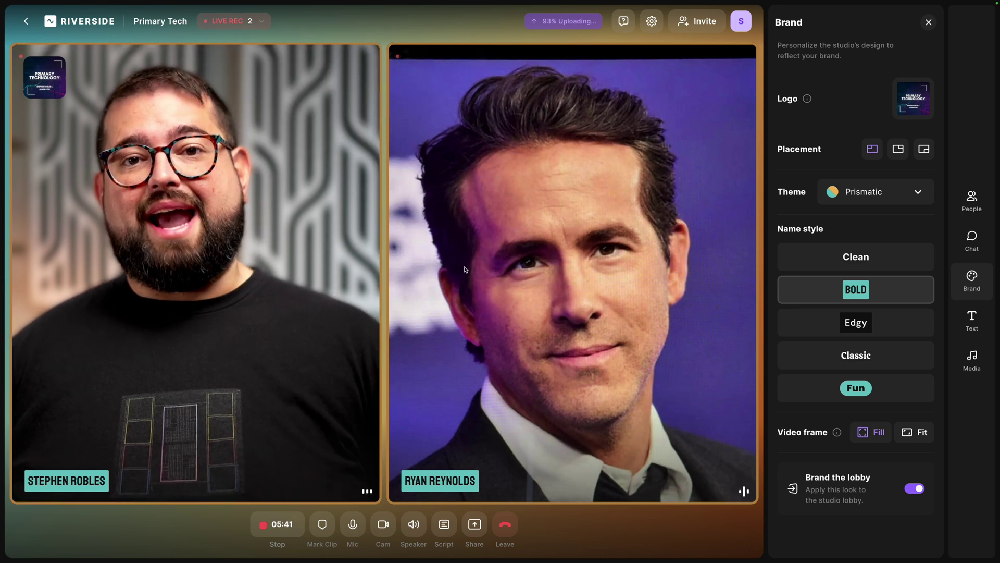
click(280, 527)
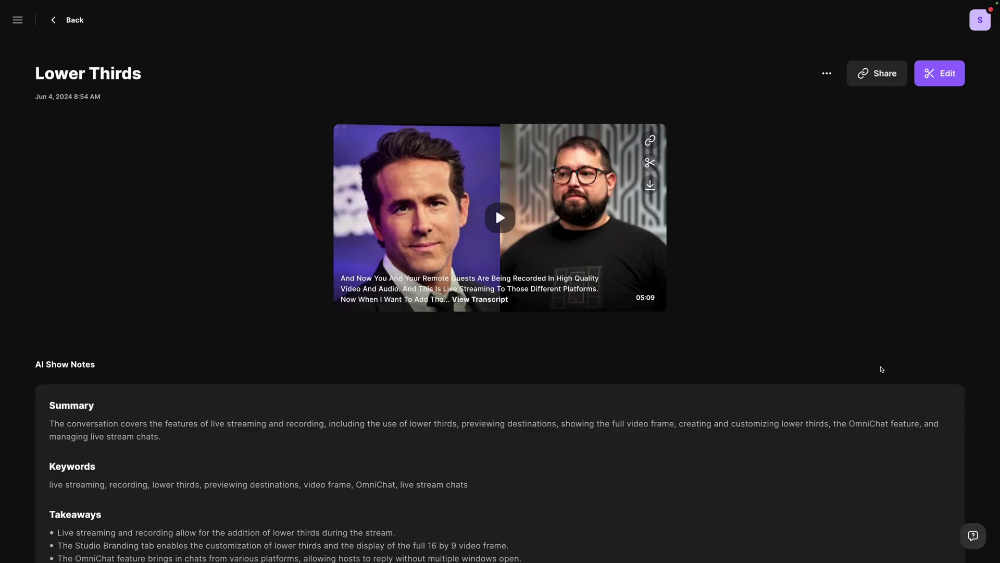
Scroll the Lower Thirds page's AI show notes and check a guest track's High quality download formats.
scroll(881, 369, down, 5)
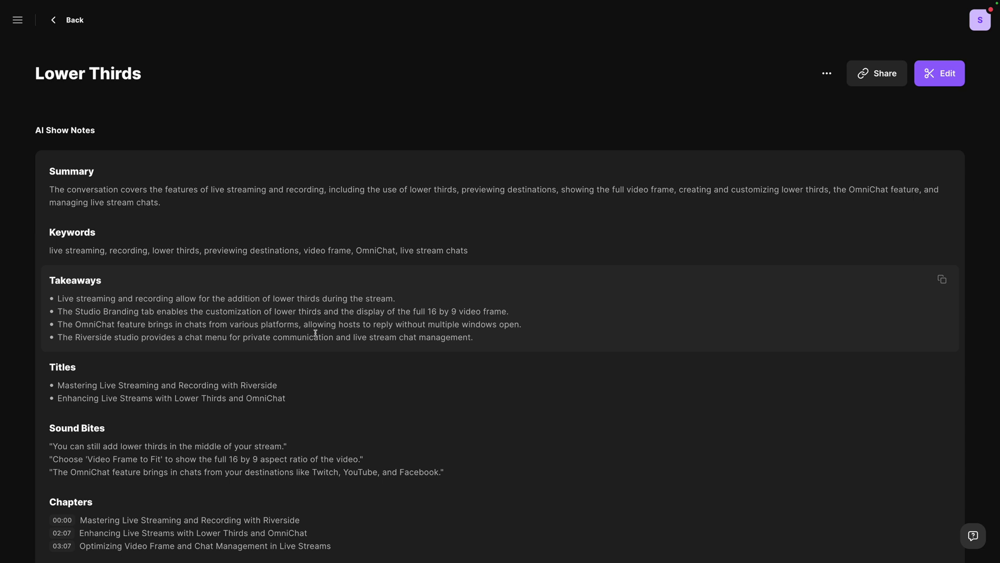
scroll(316, 332, down, 6)
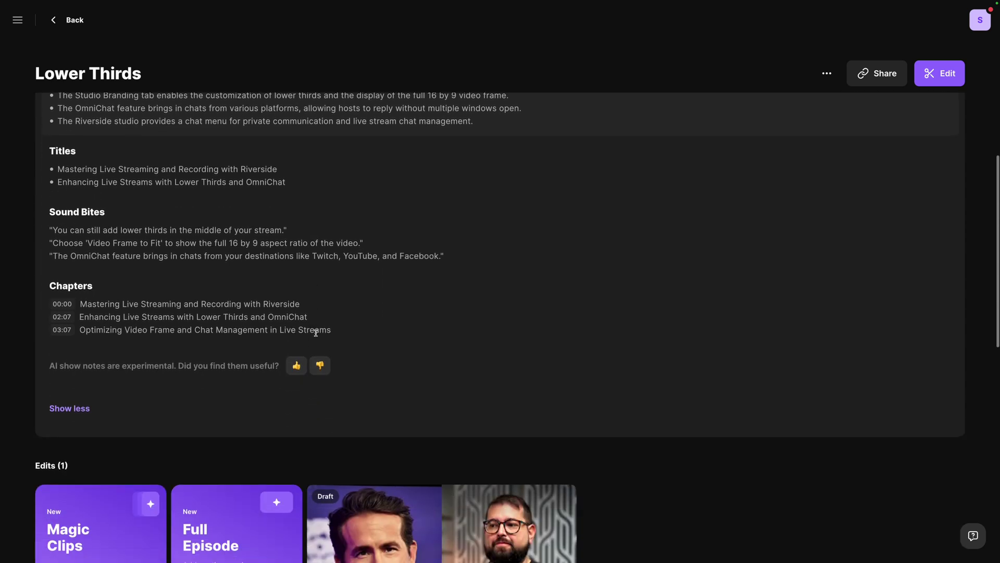
scroll(412, 327, down, 5)
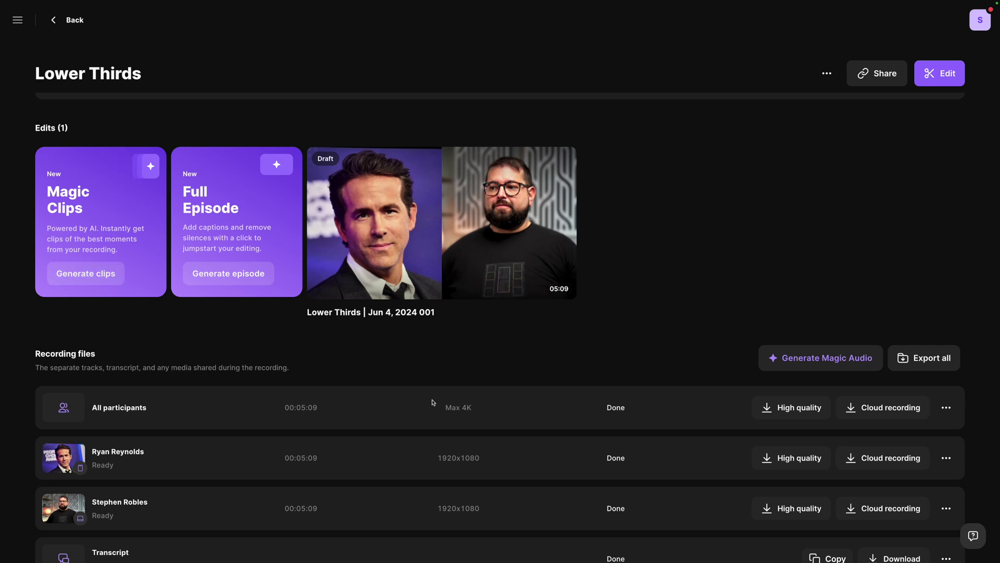
scroll(729, 351, down, 3)
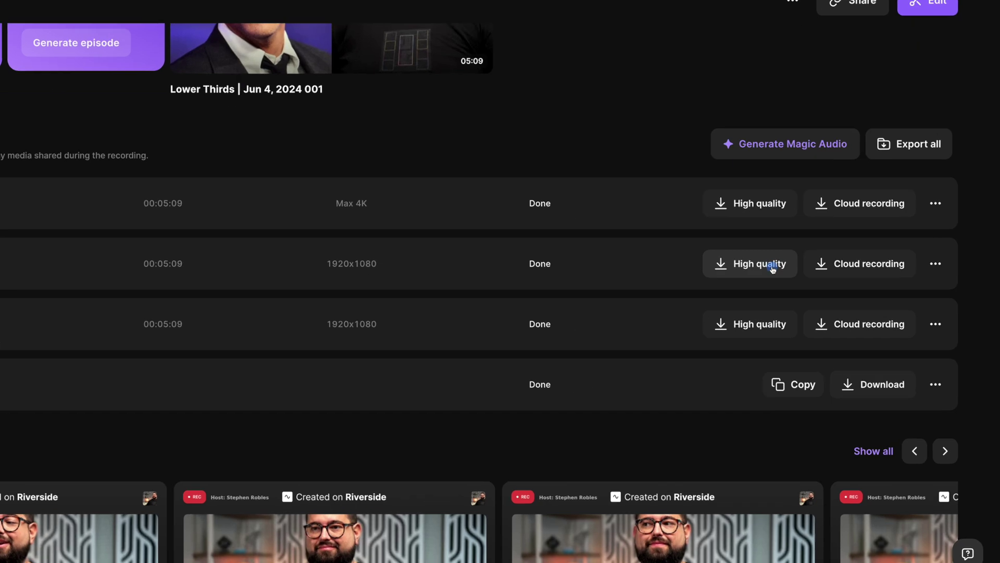
click(793, 300)
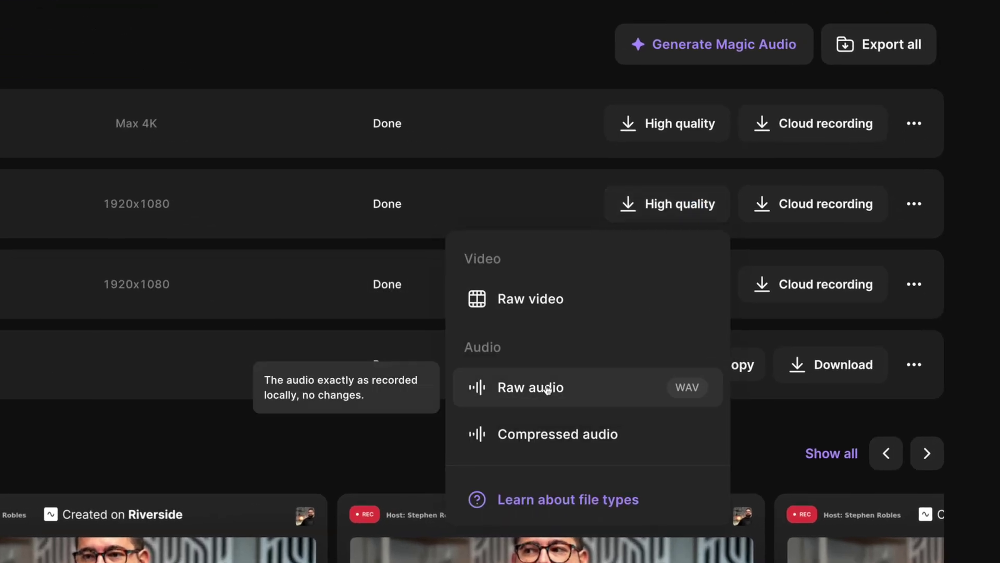
click(533, 38)
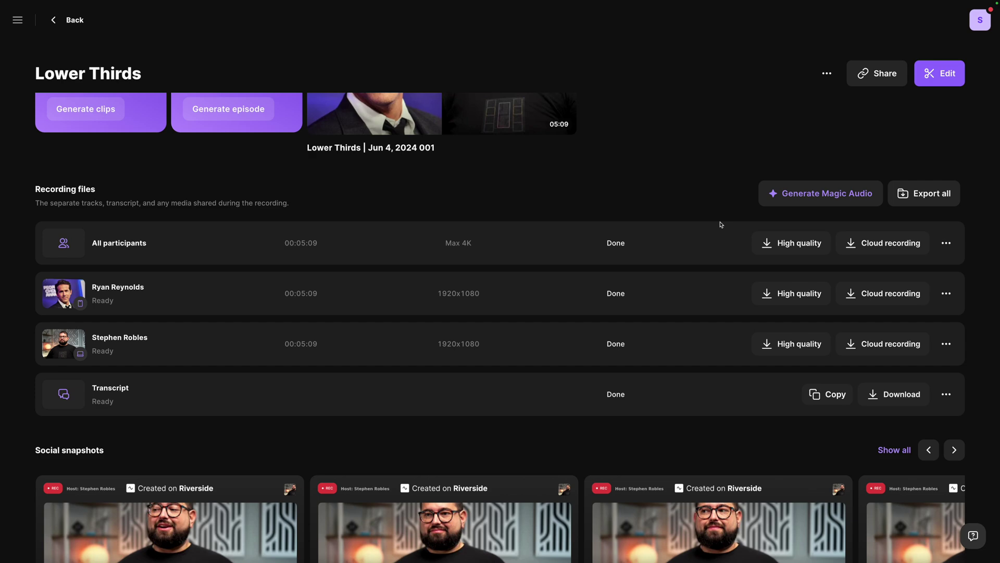
scroll(721, 224, up, 3)
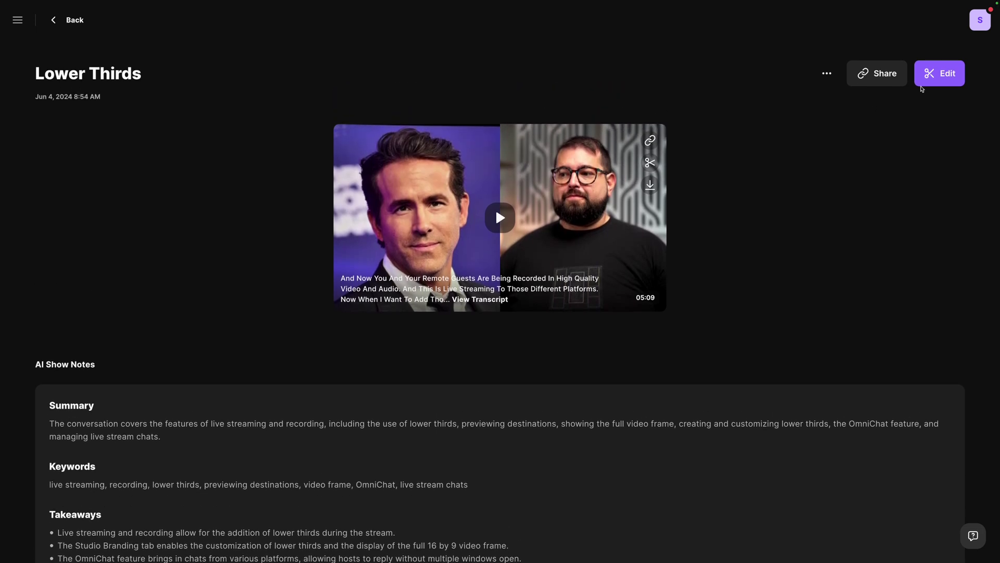
Create a new edit and delete the repeated 'right side… recording' passage from the transcript.
click(933, 77)
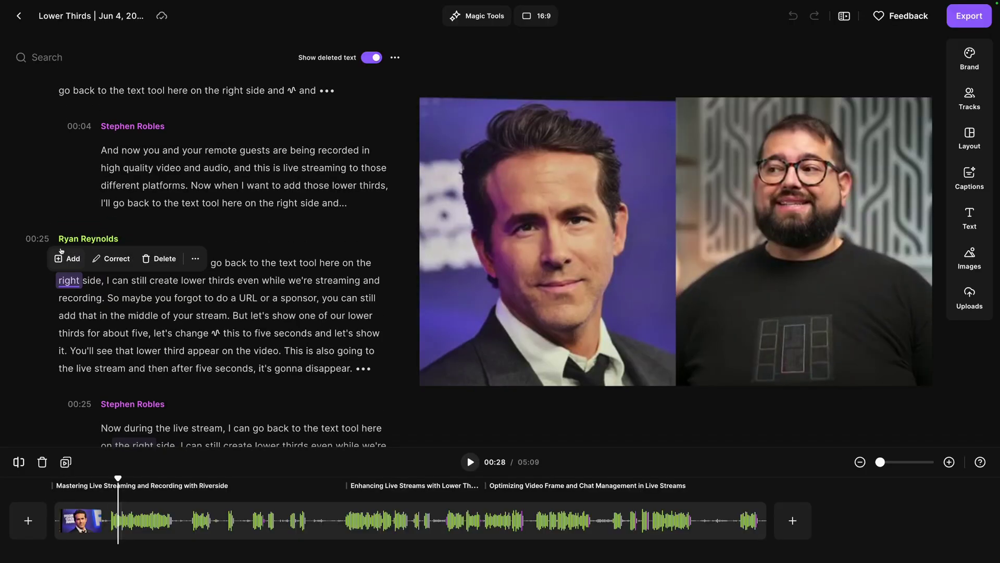
drag(62, 280, 102, 298)
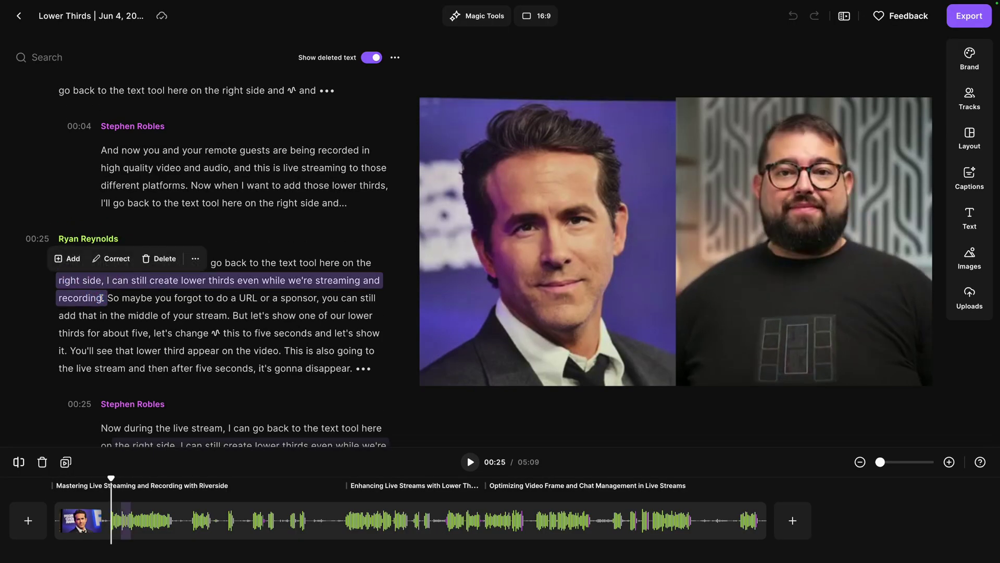
key(Delete)
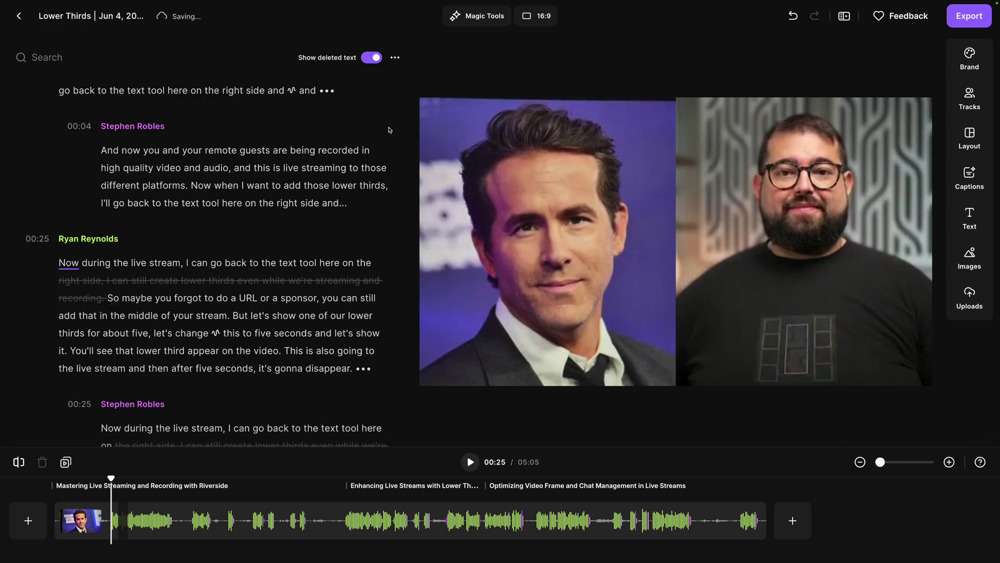
click(141, 57)
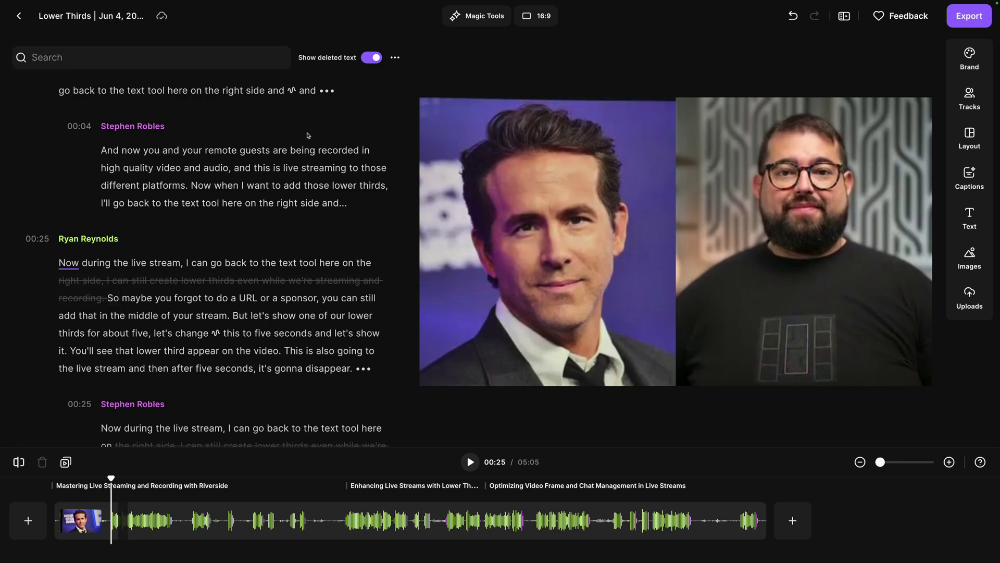
Remove 19 pauses at Balanced pace, then apply Smooth speech and Magic Audio.
click(488, 18)
click(535, 59)
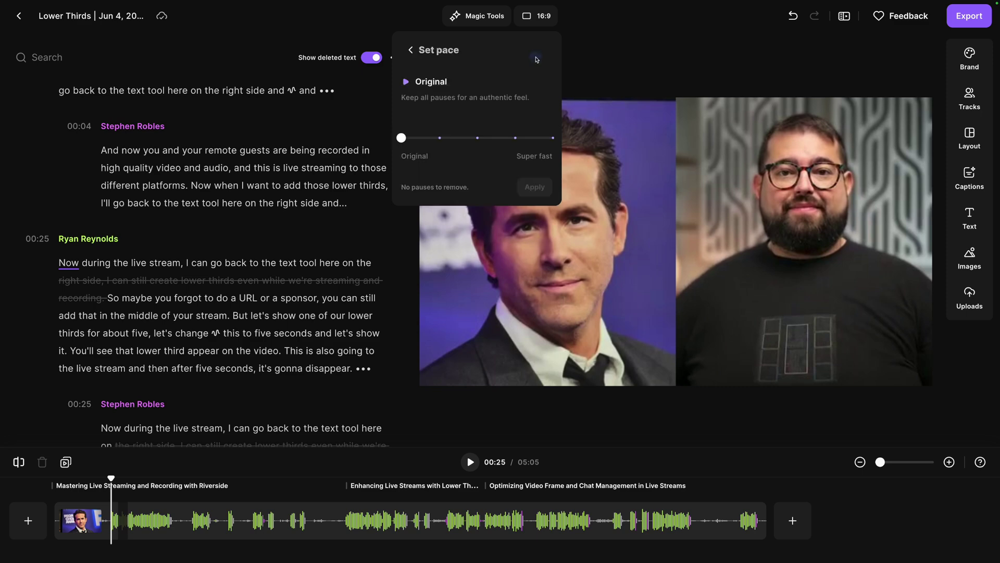
drag(402, 137, 476, 137)
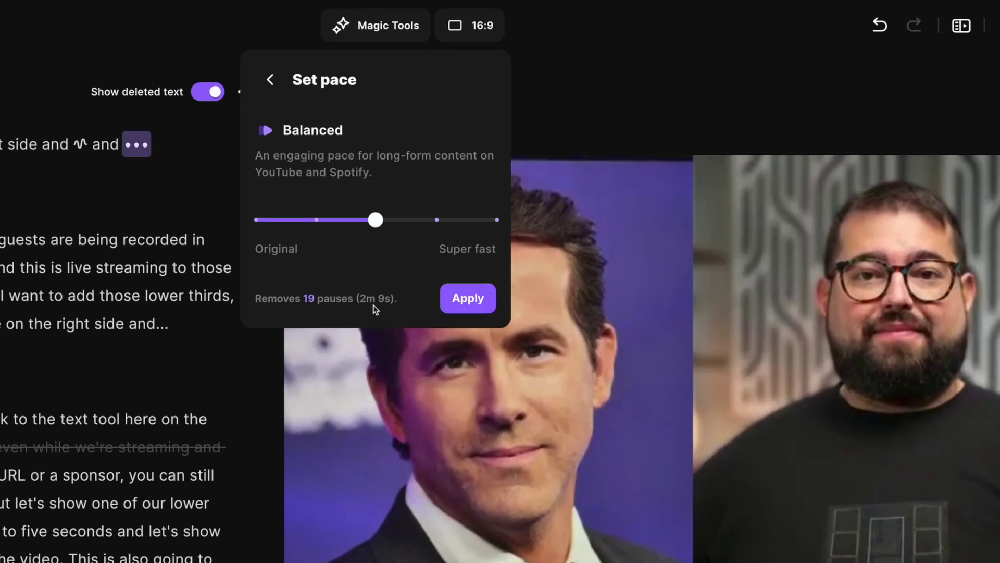
click(468, 301)
click(270, 80)
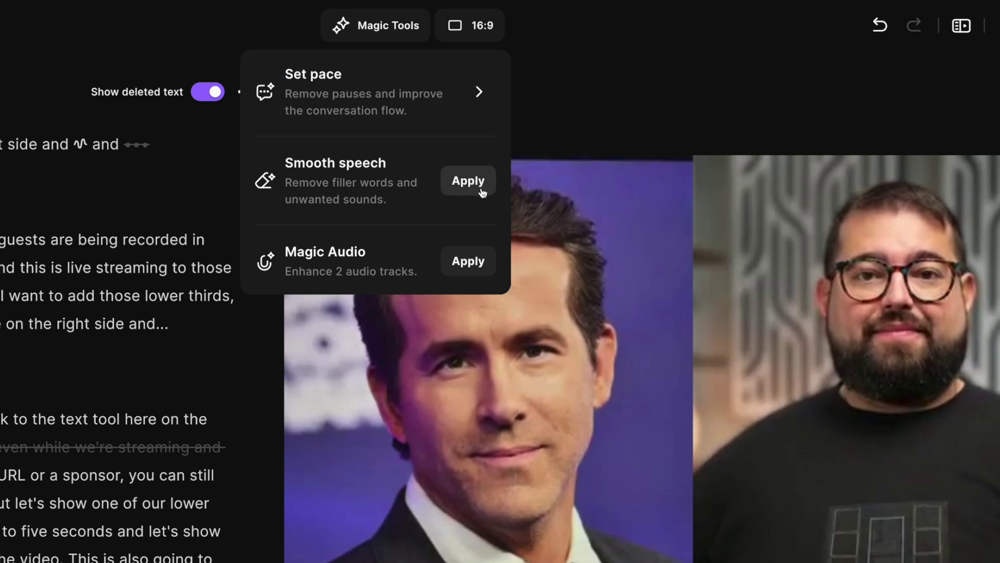
click(478, 184)
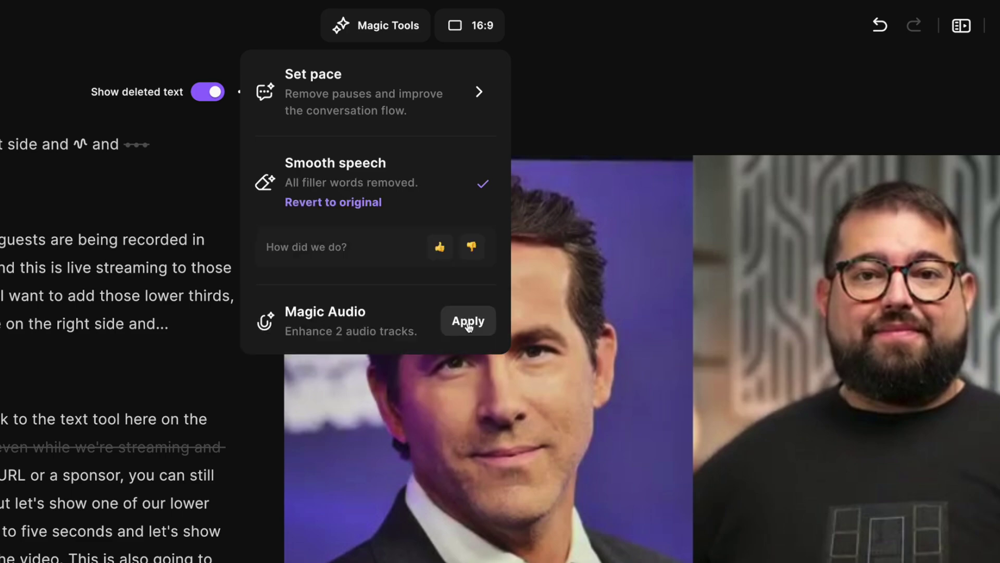
click(467, 326)
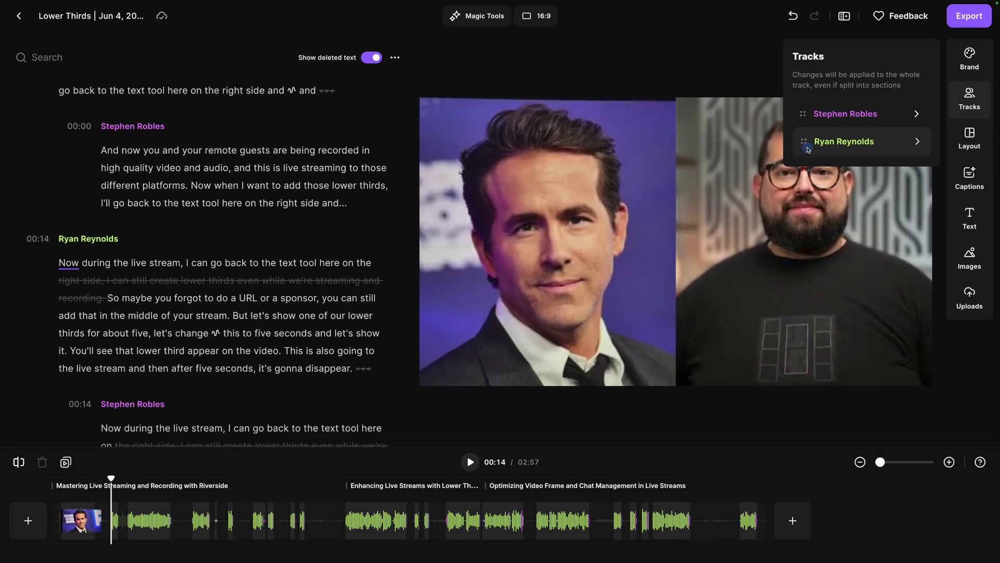
Swap the two video tiles and give the layout spacing and rounded corners.
drag(807, 149, 805, 116)
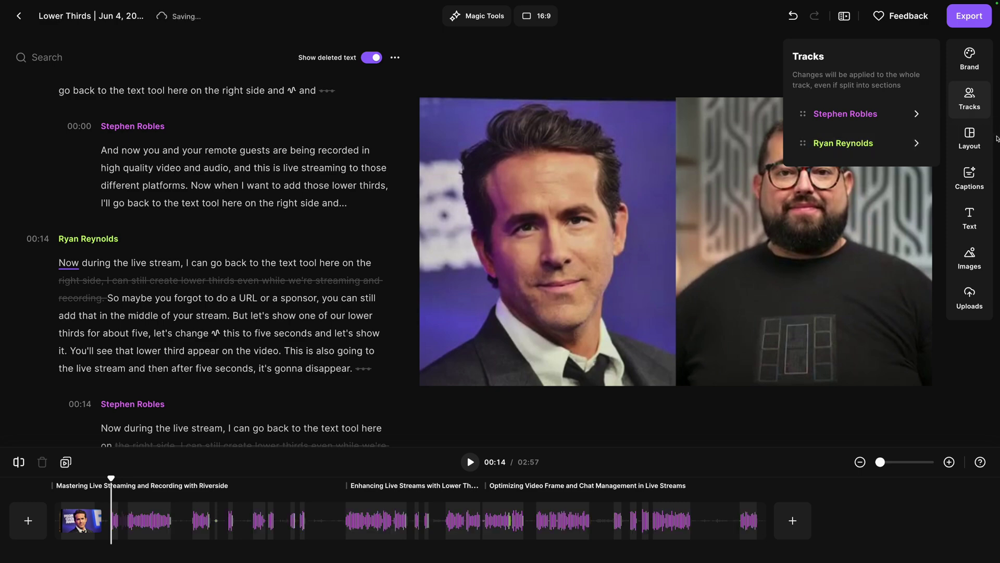
click(969, 138)
click(920, 178)
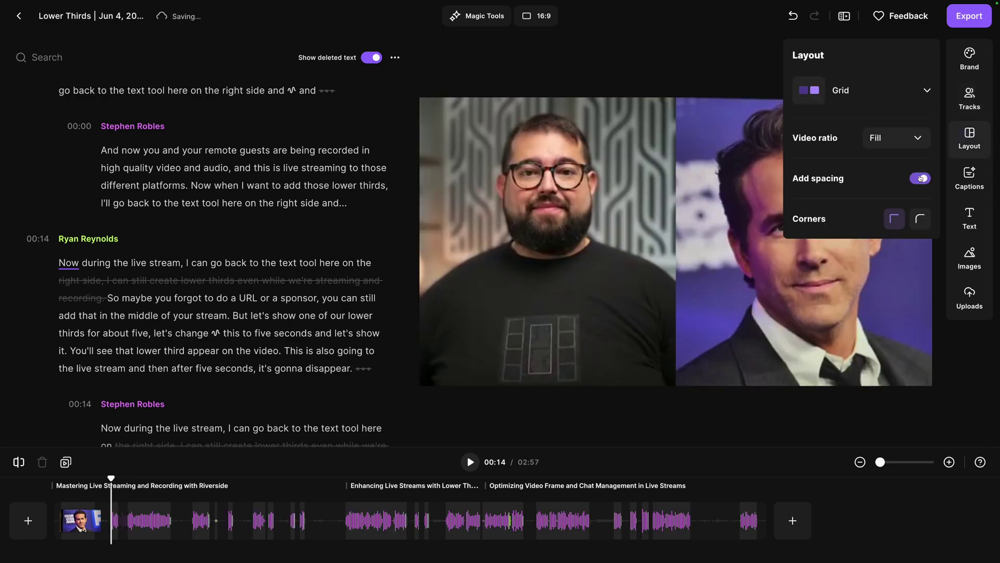
click(919, 218)
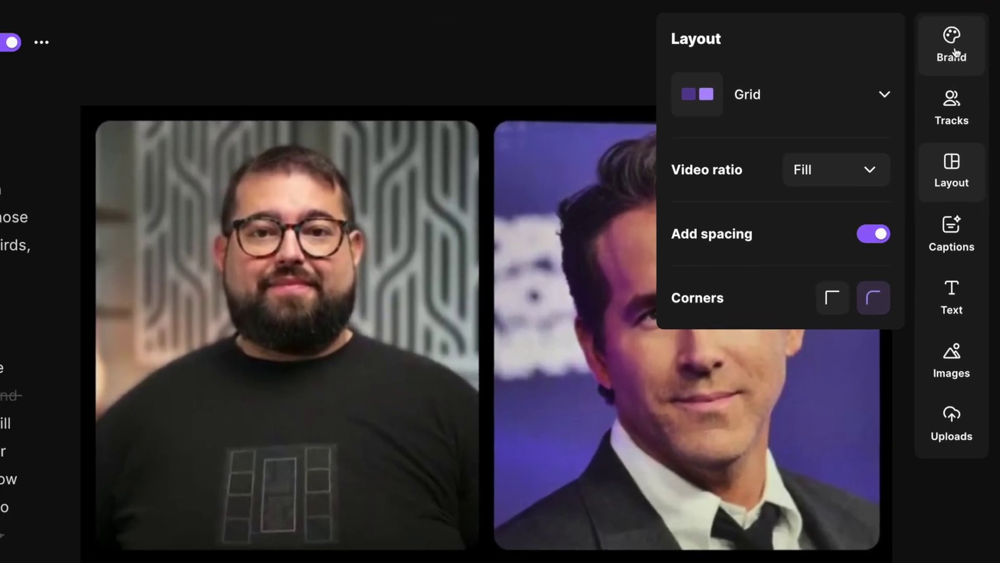
Apply the green-black gradient background from the Brand settings.
click(970, 58)
click(841, 252)
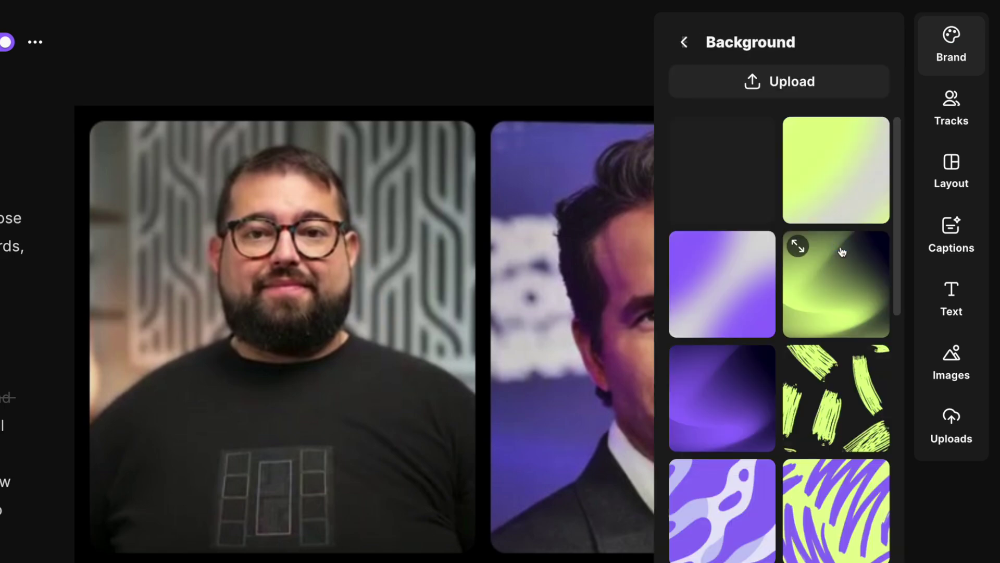
click(811, 313)
Add captions to the video using the purple Poppins preset style.
click(948, 228)
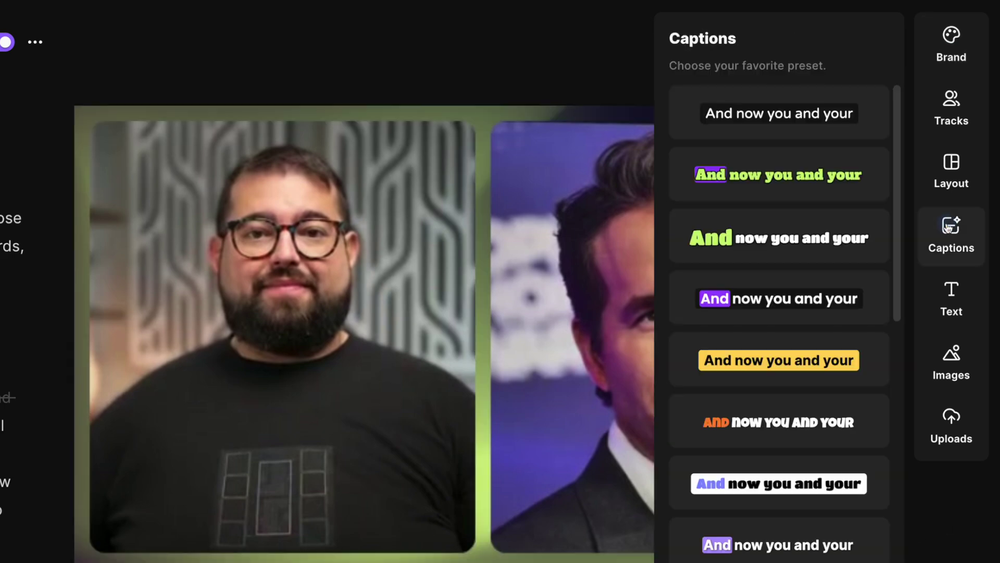
click(838, 298)
scroll(795, 521, down, 2)
click(792, 508)
Change the caption animation to Boxed and play the video to preview it.
click(664, 468)
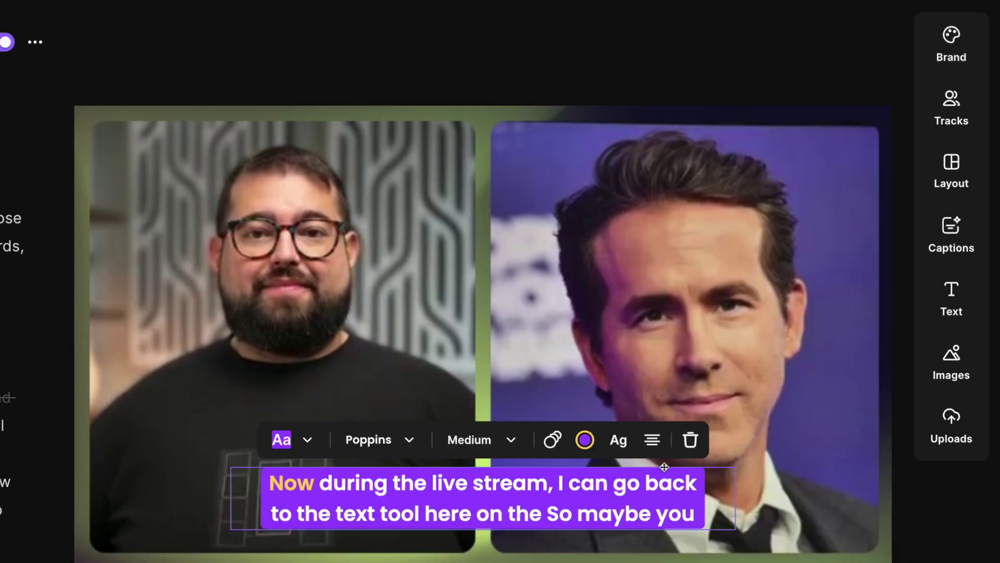
click(555, 444)
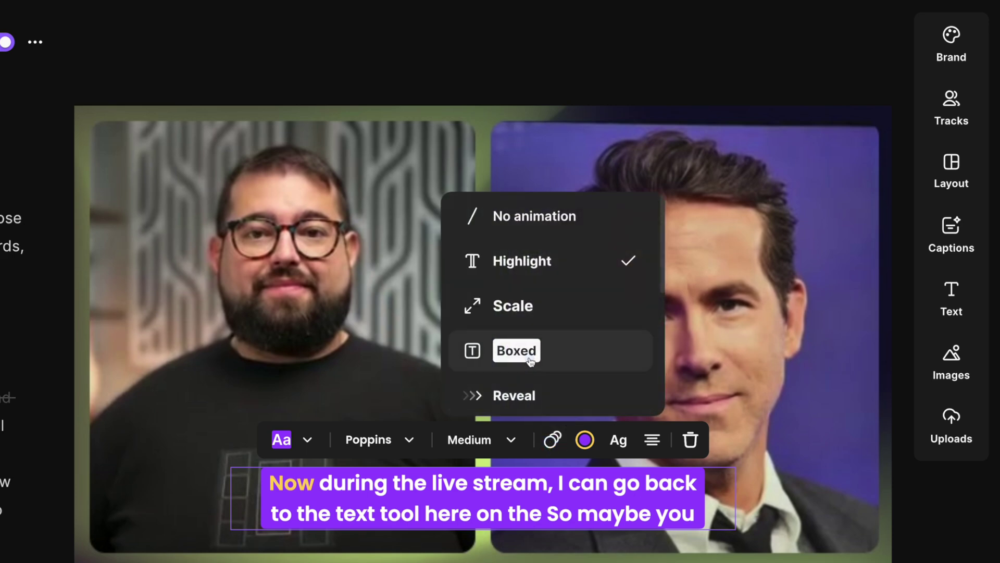
click(530, 359)
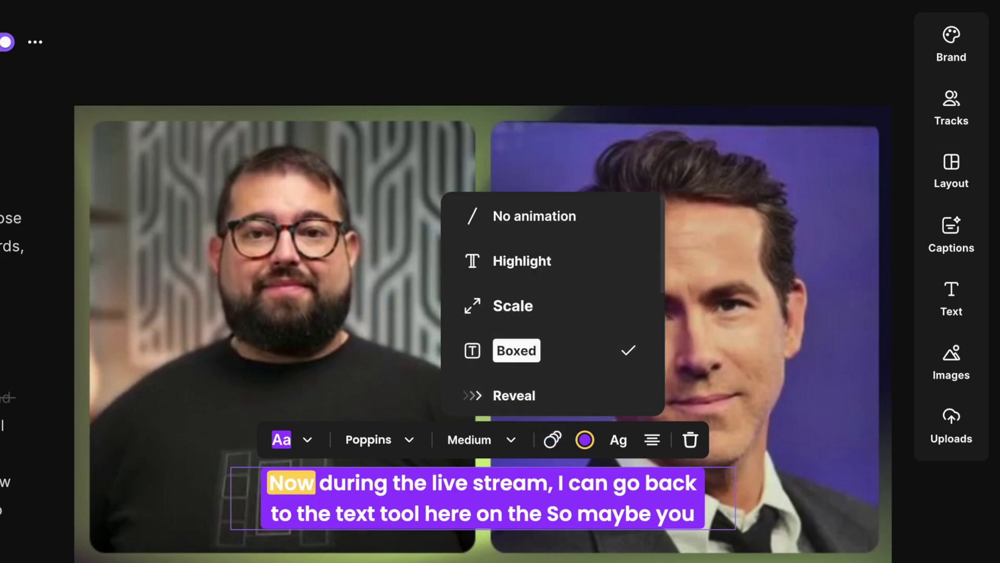
key(Escape)
key(space)
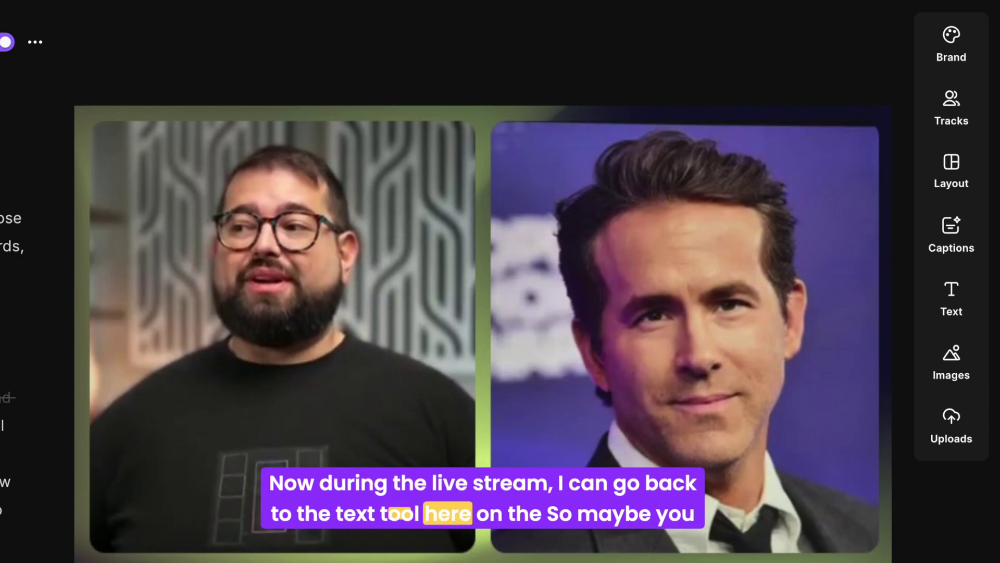
click(947, 304)
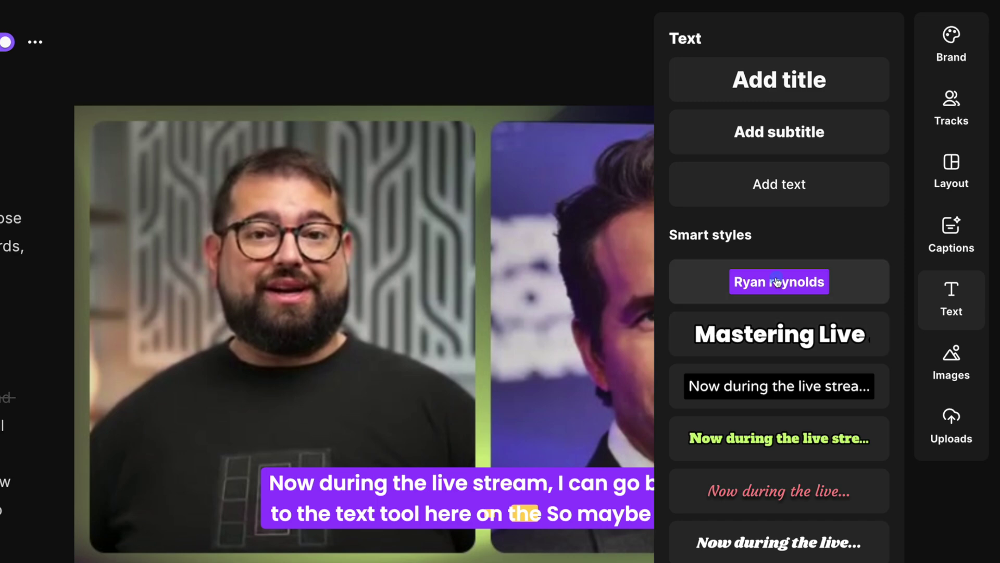
Add the guest-name title style, capitalise the surname with 'R', and colour it pink.
click(881, 285)
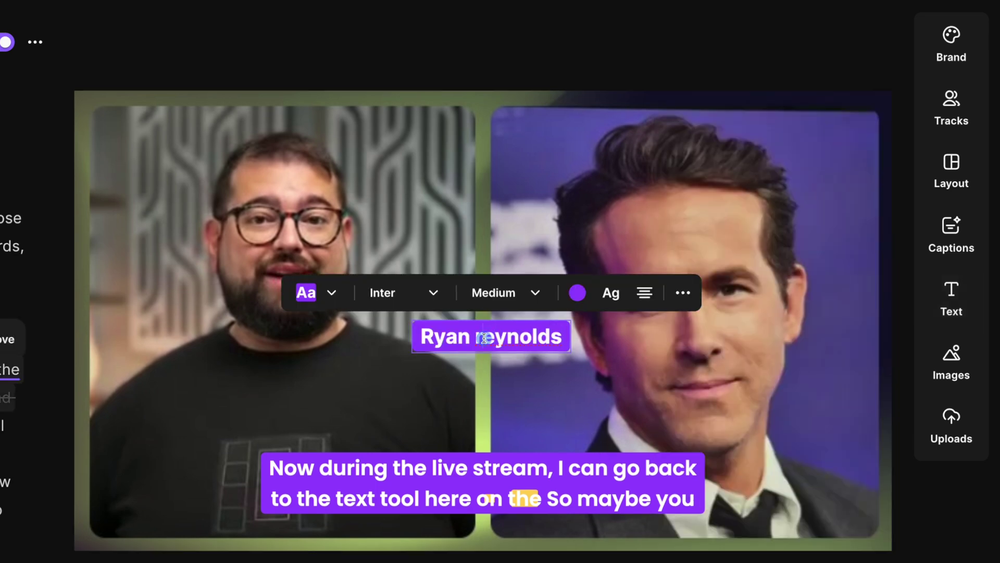
text(R)
click(577, 293)
click(581, 250)
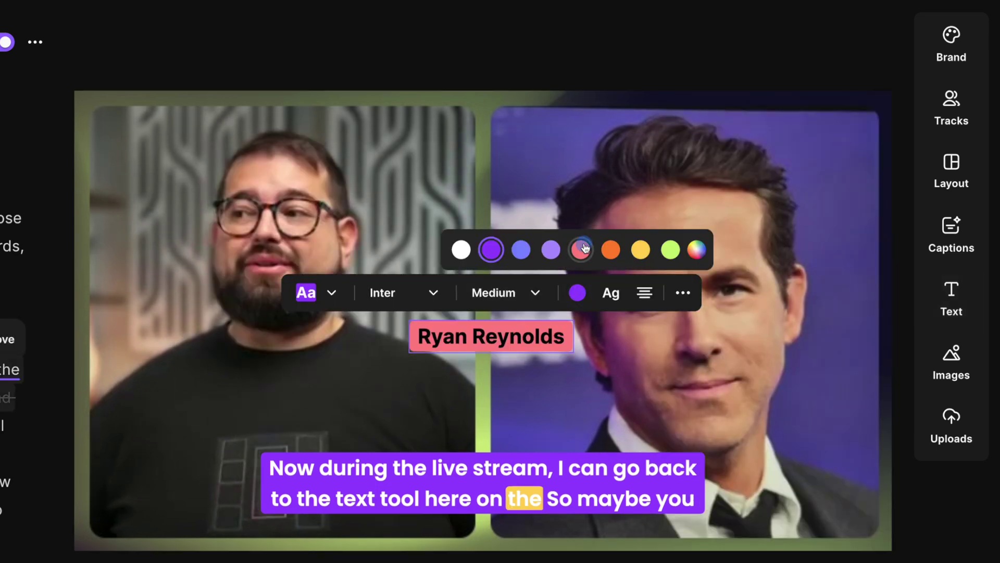
Add the paint-can stock photo and expand it to fill the whole frame.
click(951, 369)
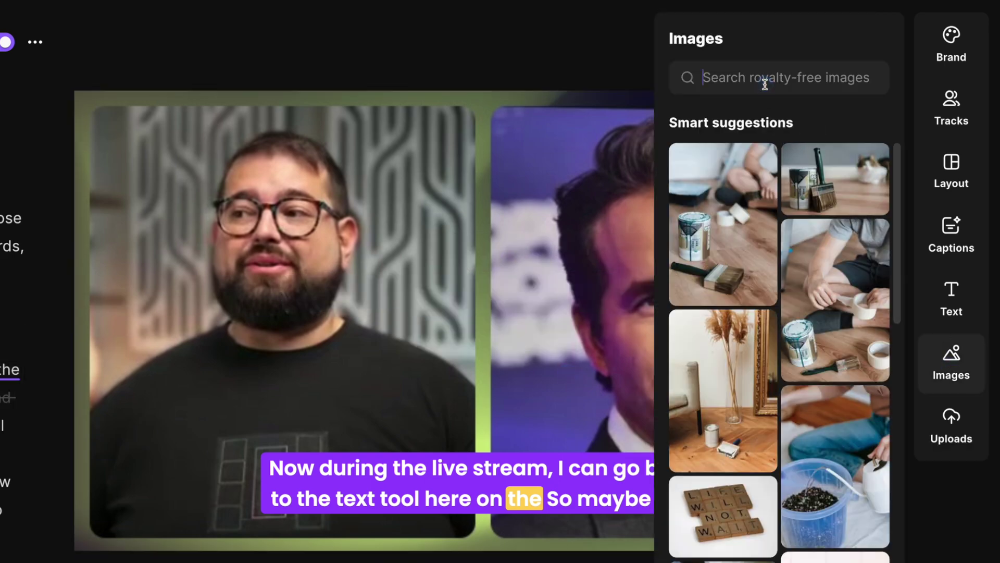
click(863, 193)
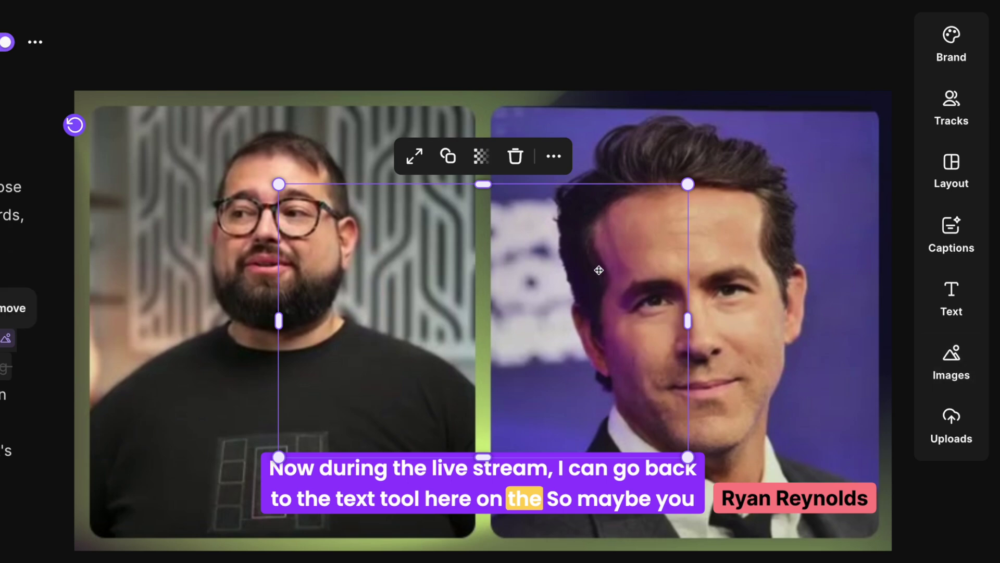
click(415, 156)
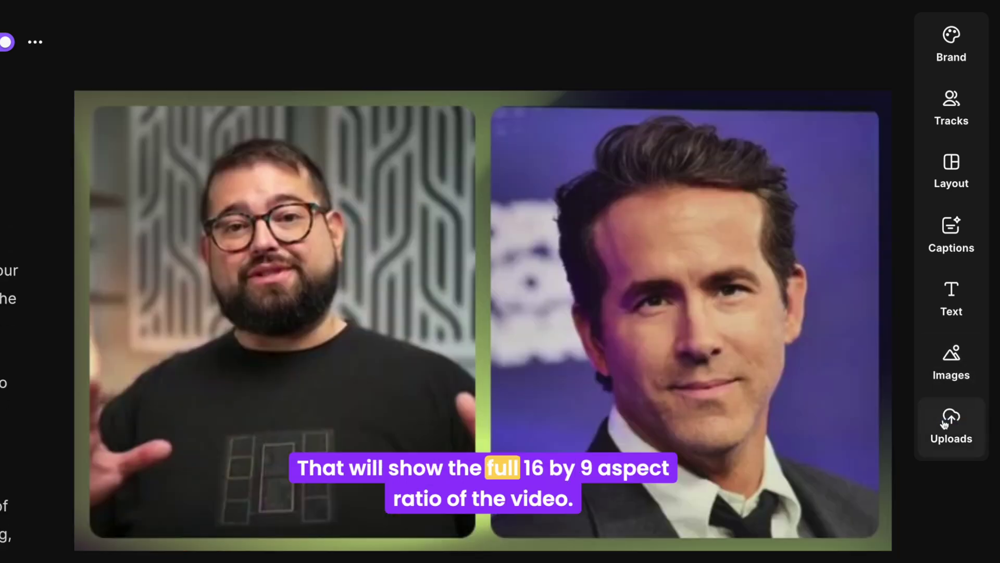
Browse the uploaded videos and images in the Uploads library.
click(951, 420)
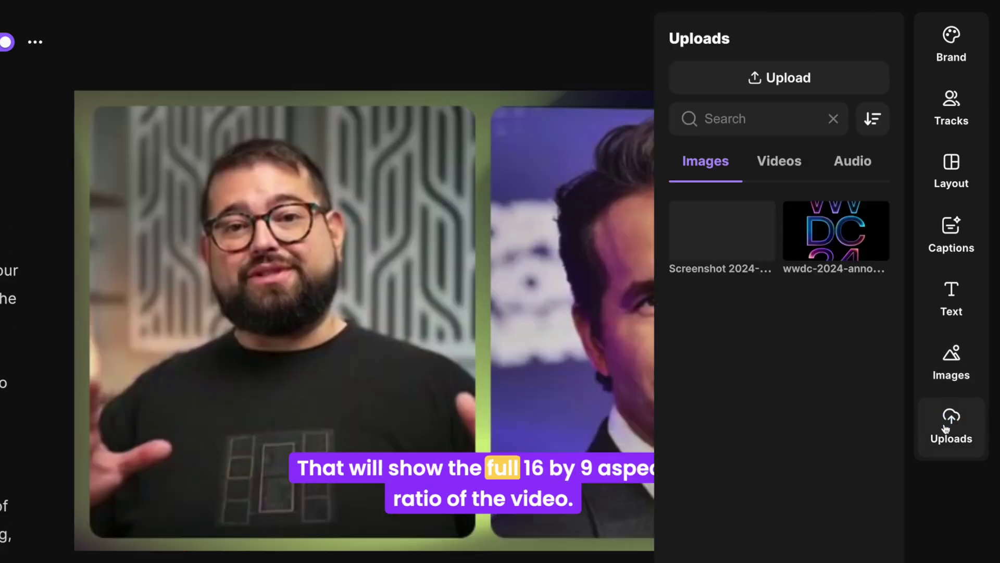
click(776, 167)
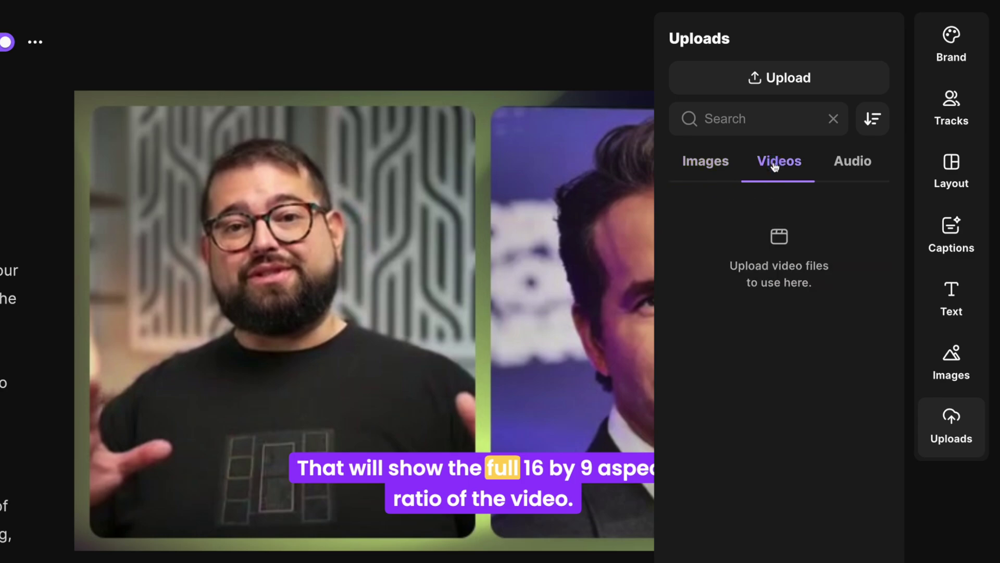
click(710, 162)
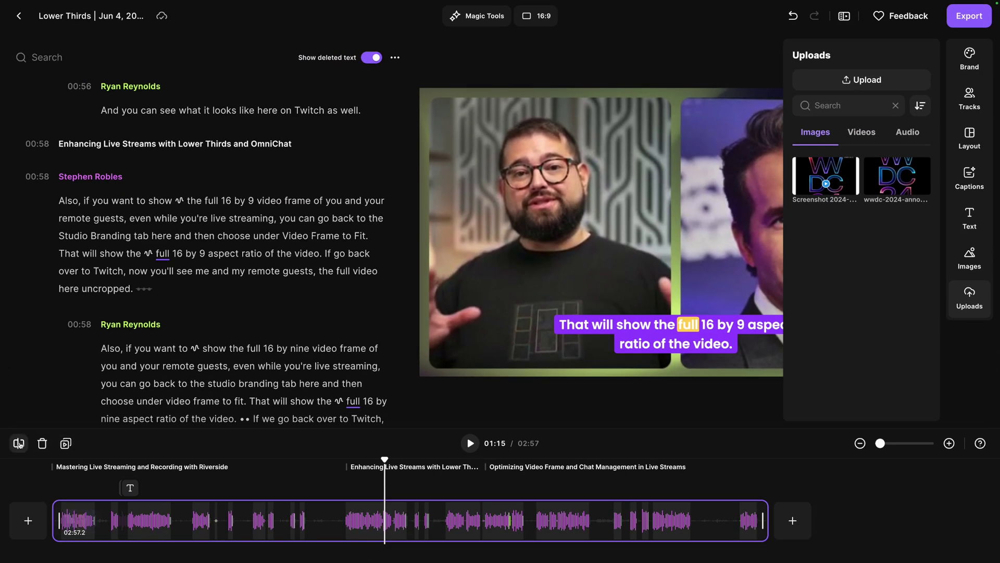
Split the recording at 01:15, zoom the timeline in, and open the insert options between clips.
click(19, 443)
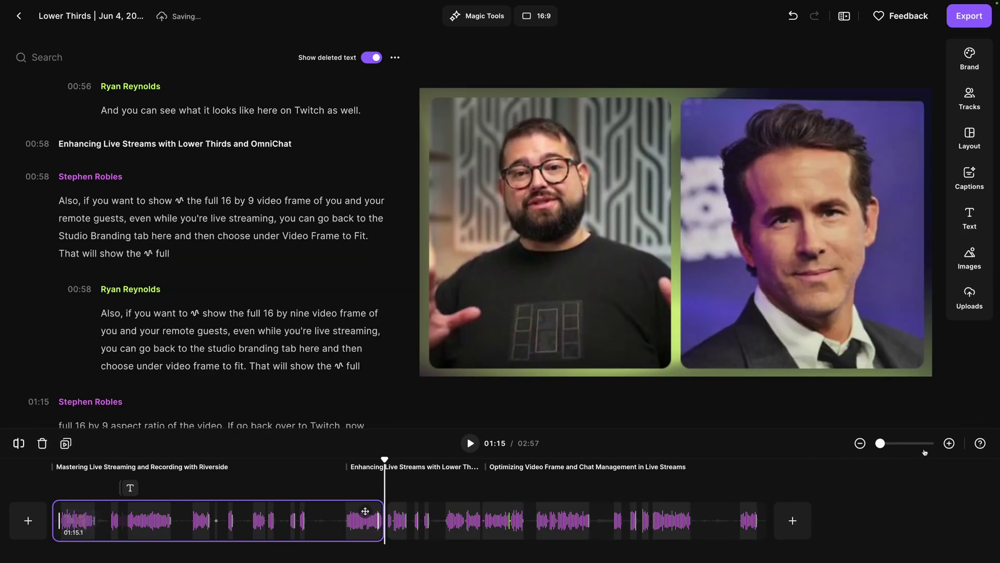
click(949, 443)
click(949, 443)
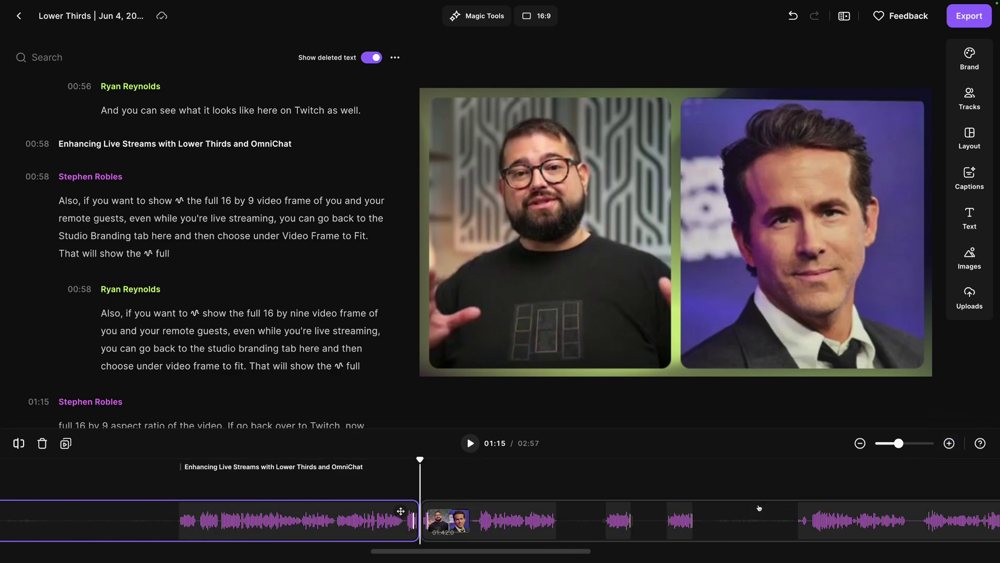
scroll(758, 507, right, 3)
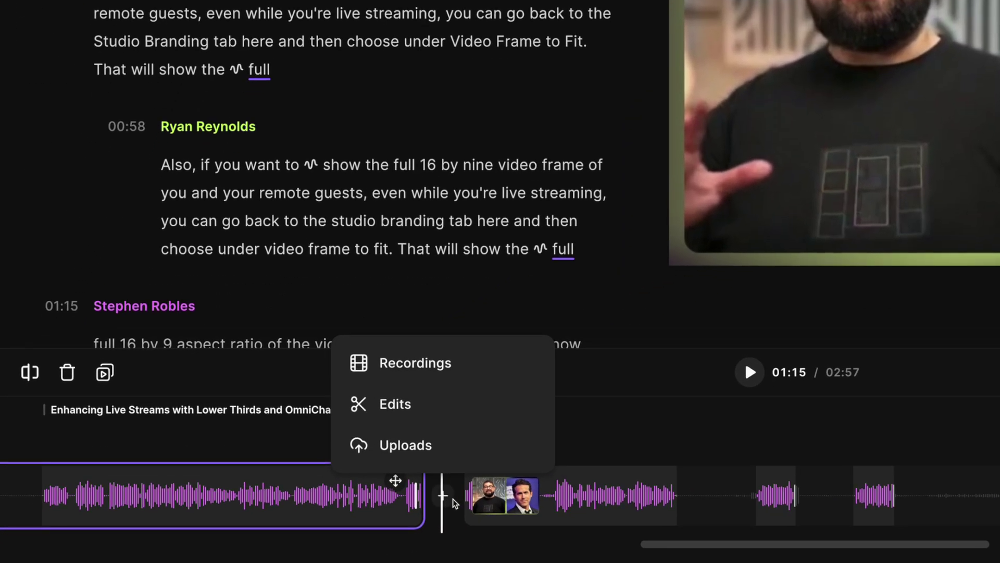
click(278, 522)
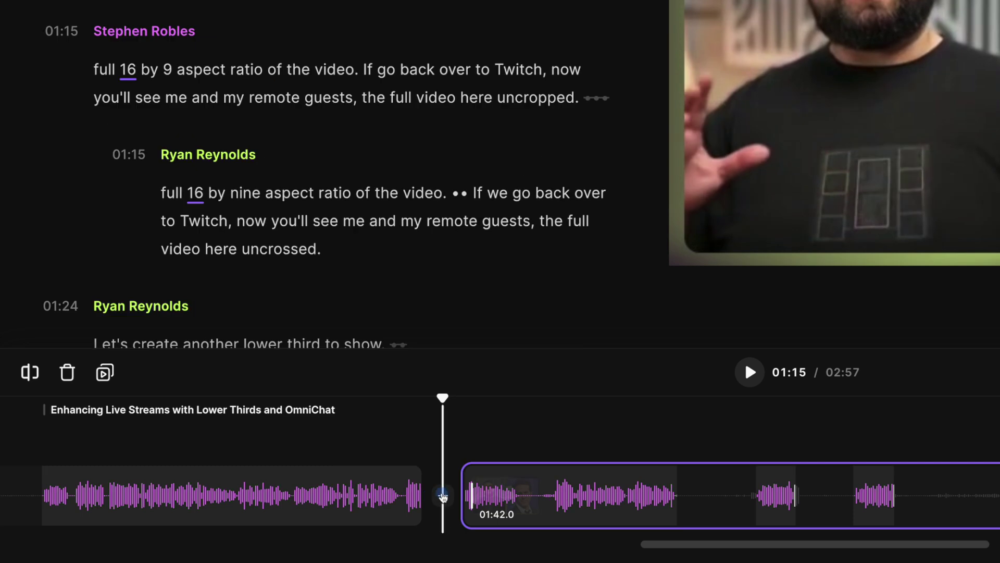
click(443, 496)
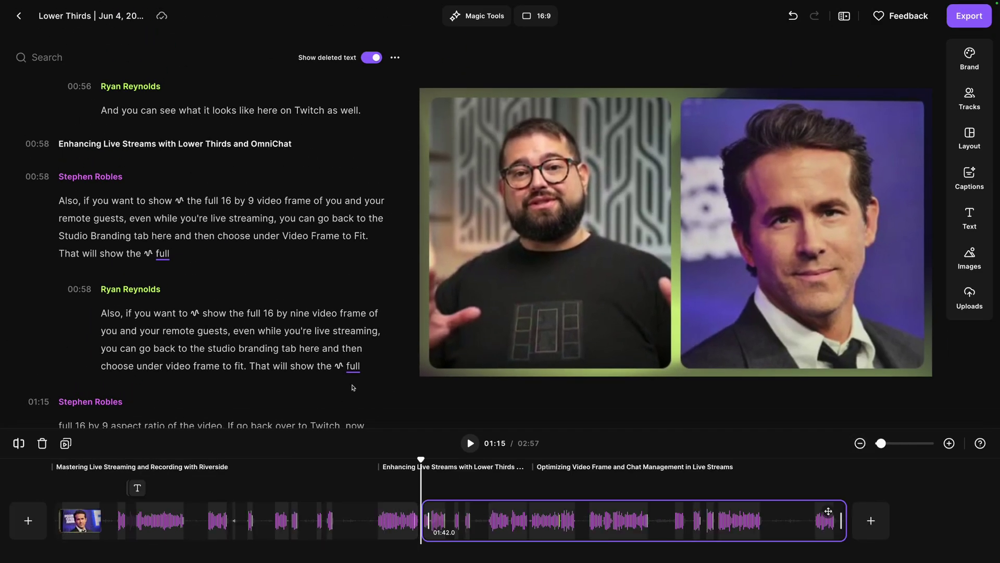
Set the video export to 2160p 4K with Normalize Audio Levels turned on.
click(972, 20)
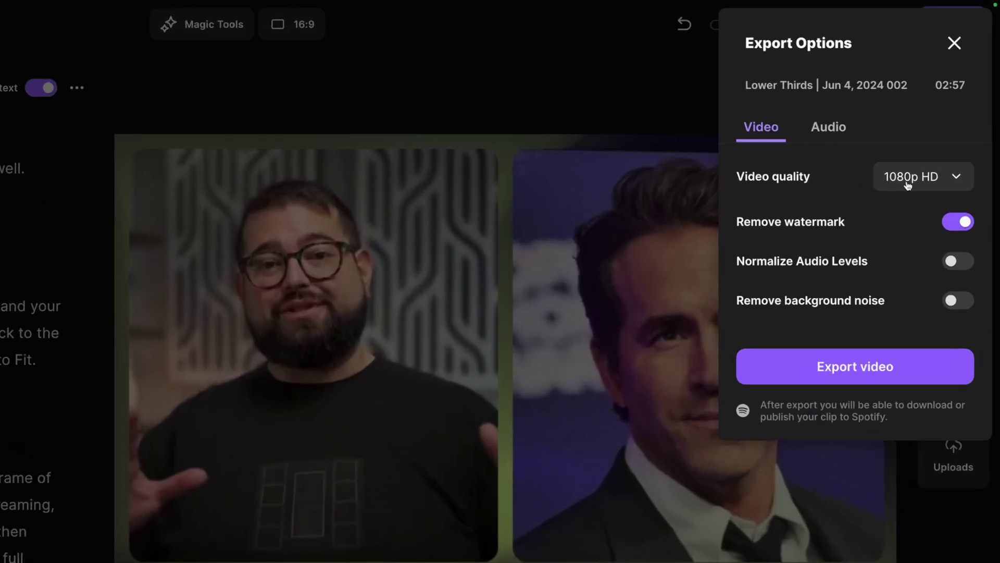
click(940, 117)
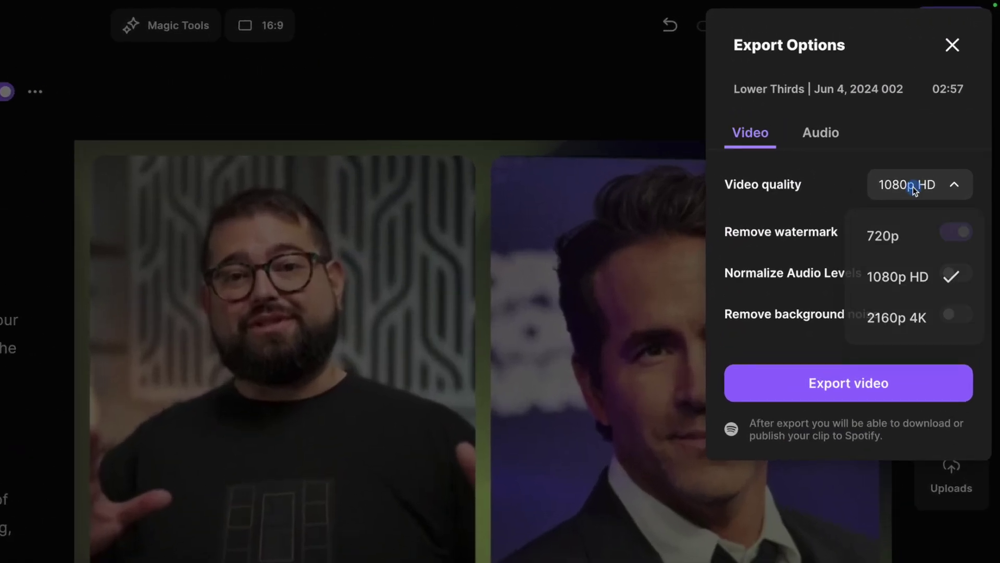
click(921, 314)
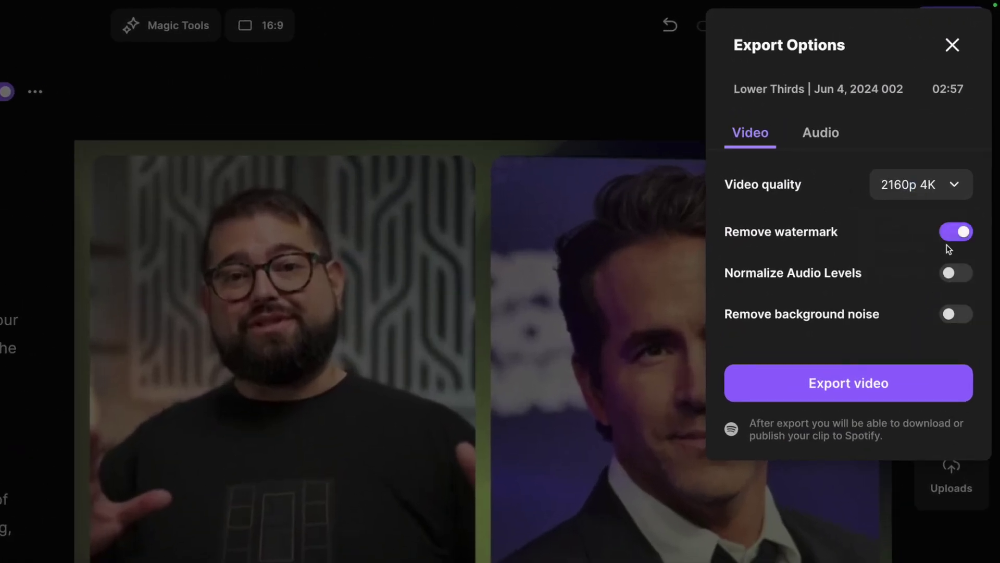
click(952, 274)
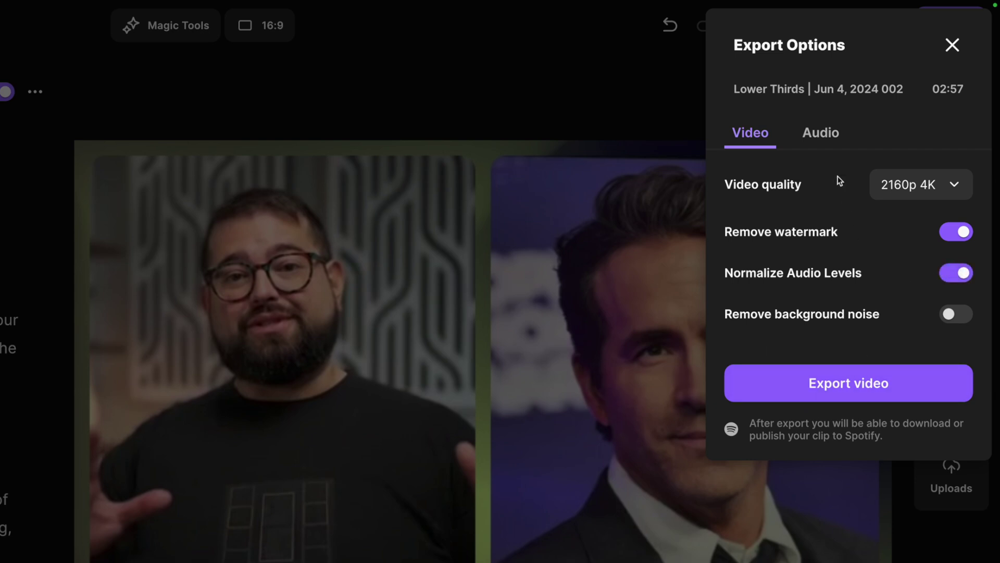
Set the audio-only export quality to MP3.
click(828, 139)
click(929, 186)
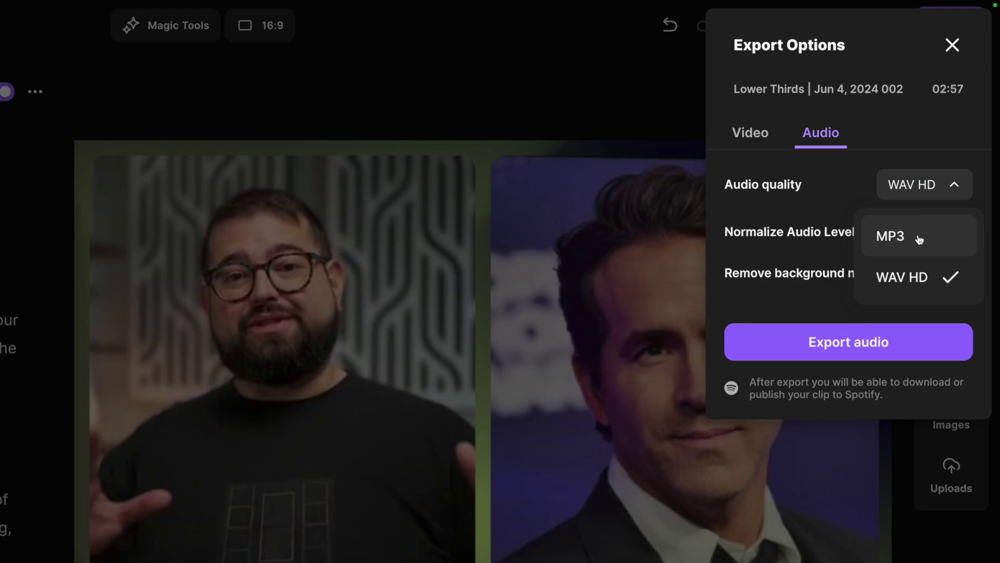
click(917, 234)
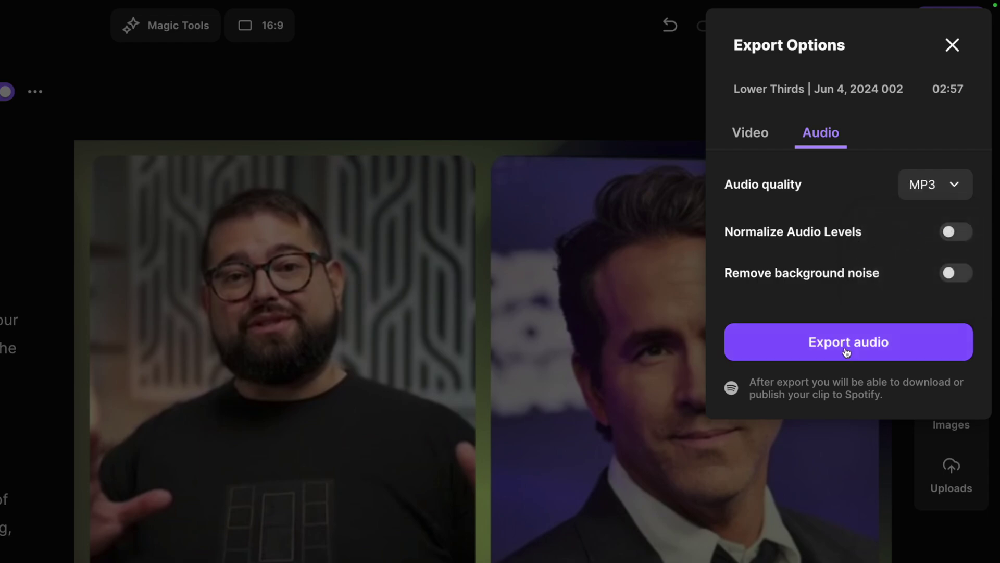